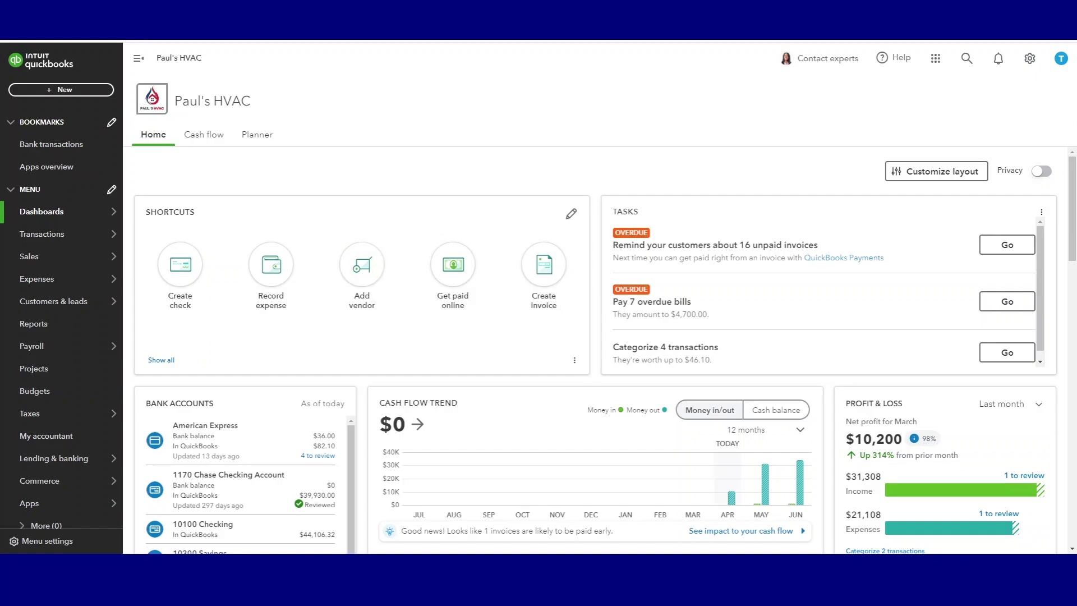
Step: Filter the chart of accounts by 'bad debt' to find the 60300 Bad debt expense account
{"action": "mouse_move", "coordinate": [61, 234]}
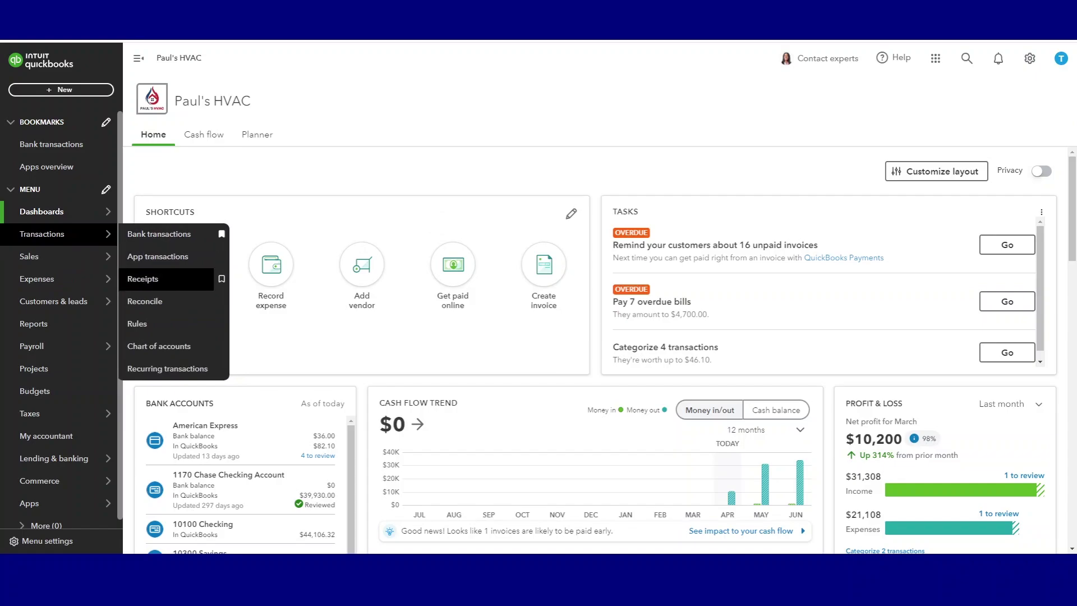
{"action": "left_click", "coordinate": [210, 346]}
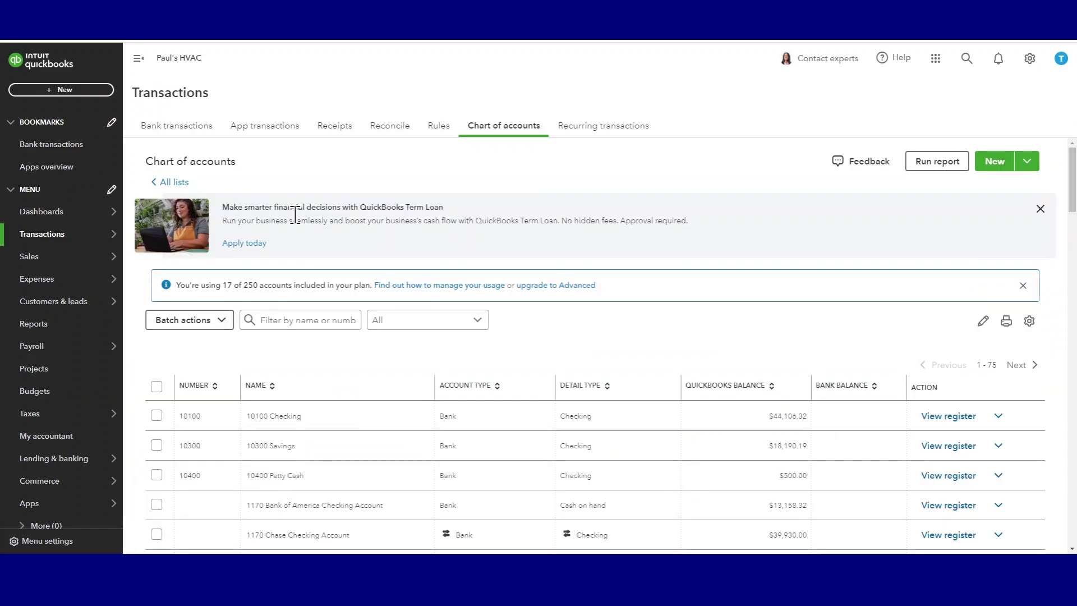
{"action": "left_click", "coordinate": [258, 318]}
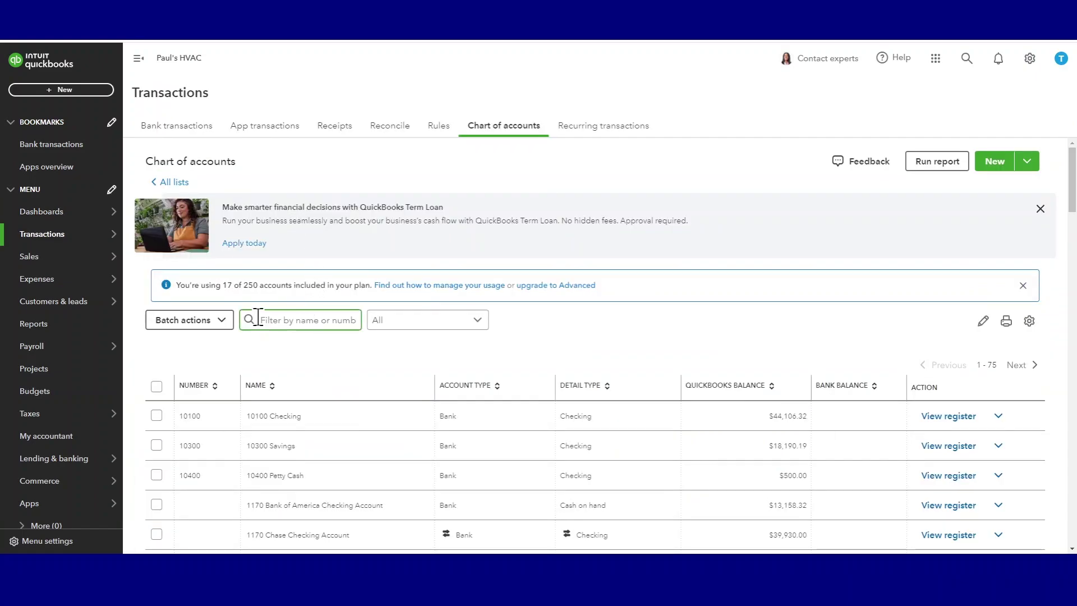
{"action": "type", "text": "bad debt"}
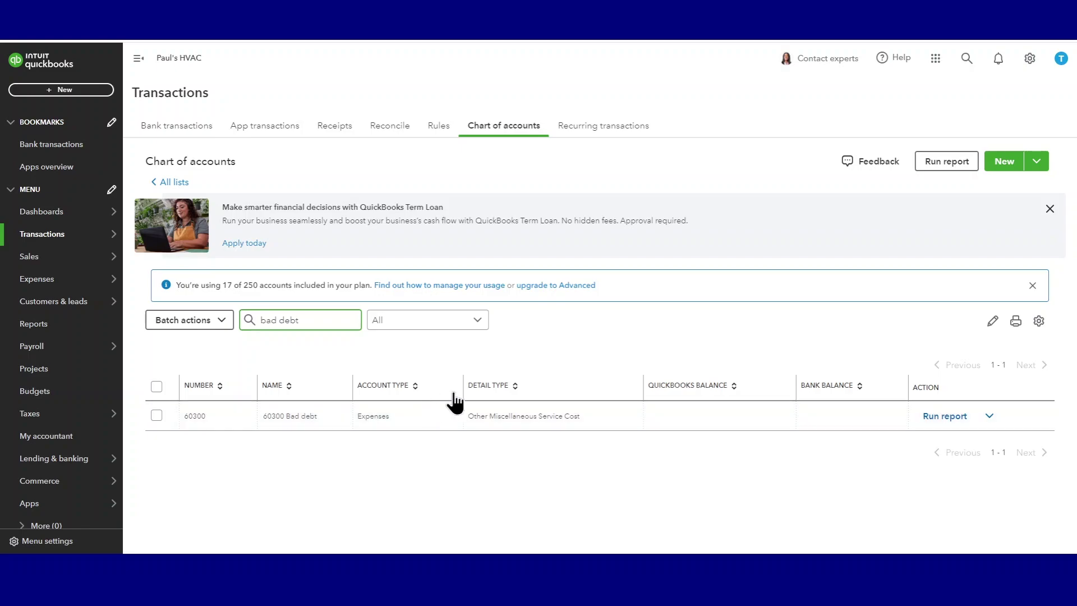
{"action": "left_click", "coordinate": [1004, 163]}
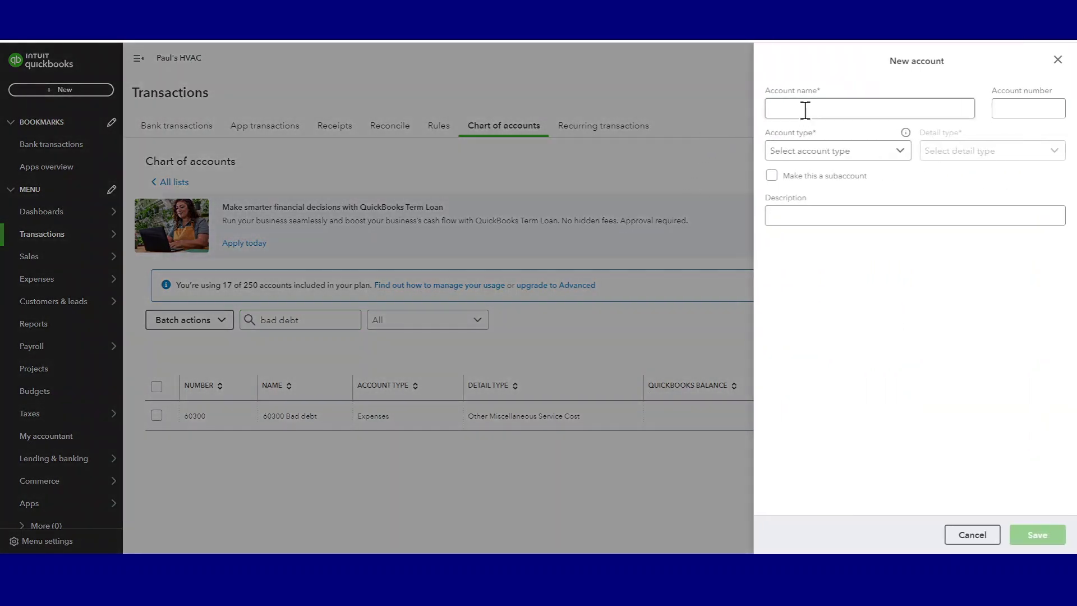
{"action": "left_click", "coordinate": [805, 108]}
{"action": "type", "text": "Bad Debt"}
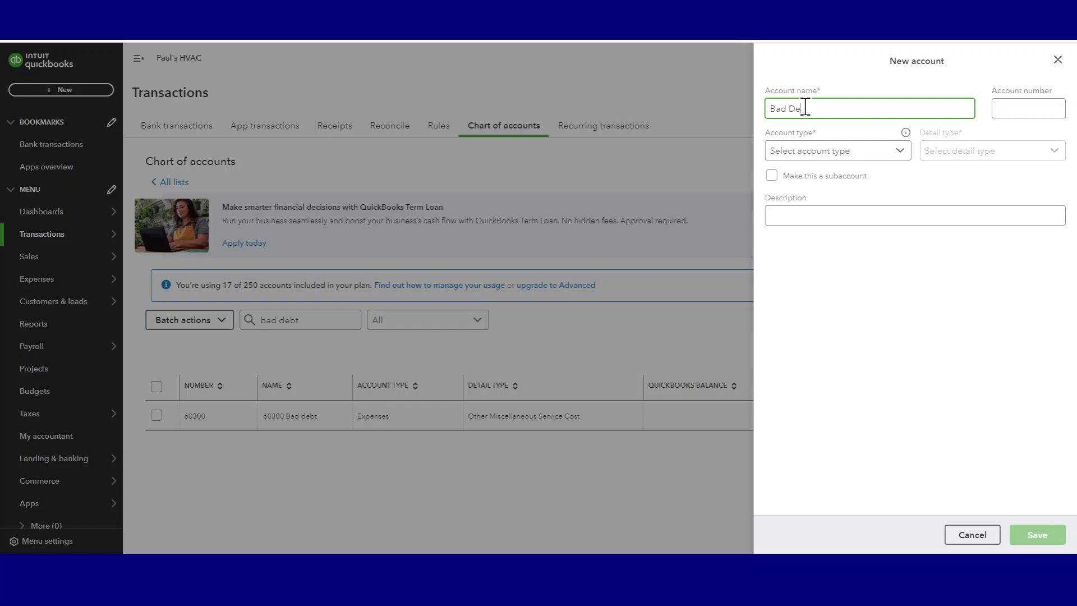
{"action": "left_click", "coordinate": [793, 157]}
{"action": "key", "text": "e"}
{"action": "key", "text": "x"}
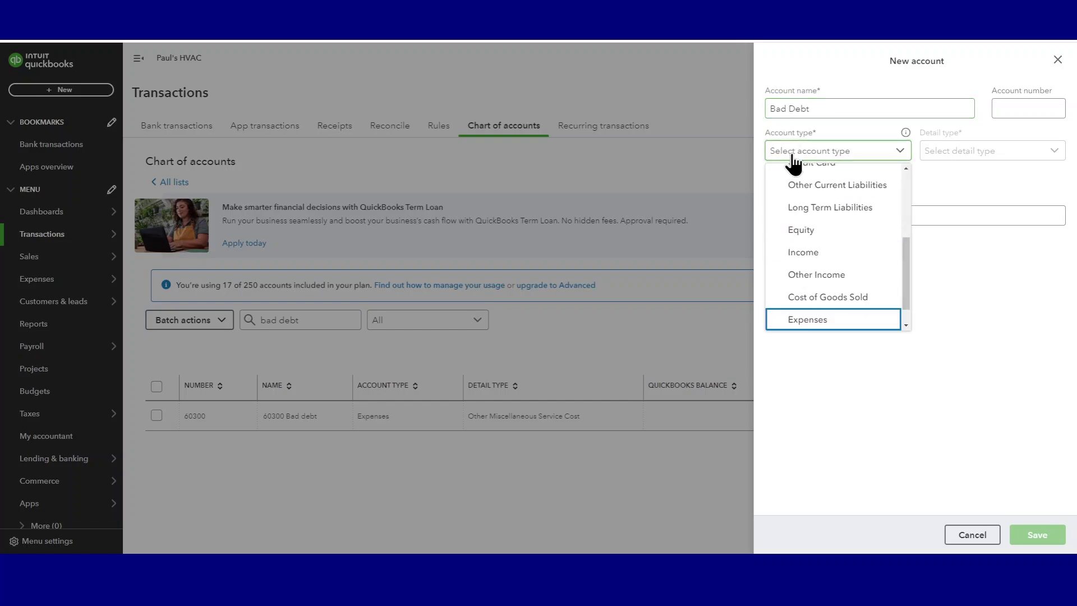
{"action": "left_click", "coordinate": [822, 320]}
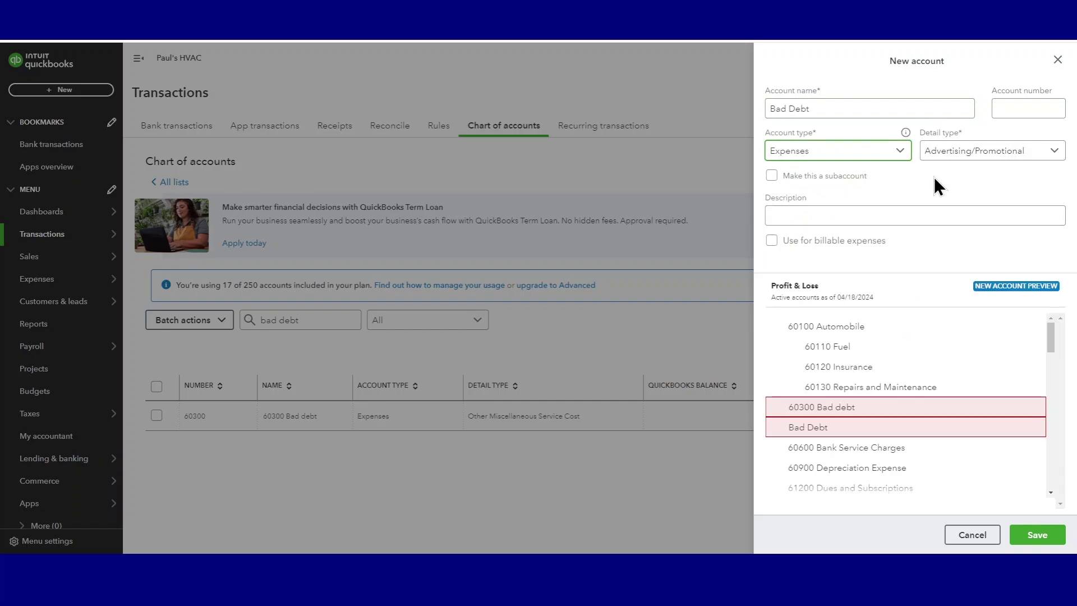
{"action": "left_click", "coordinate": [956, 152]}
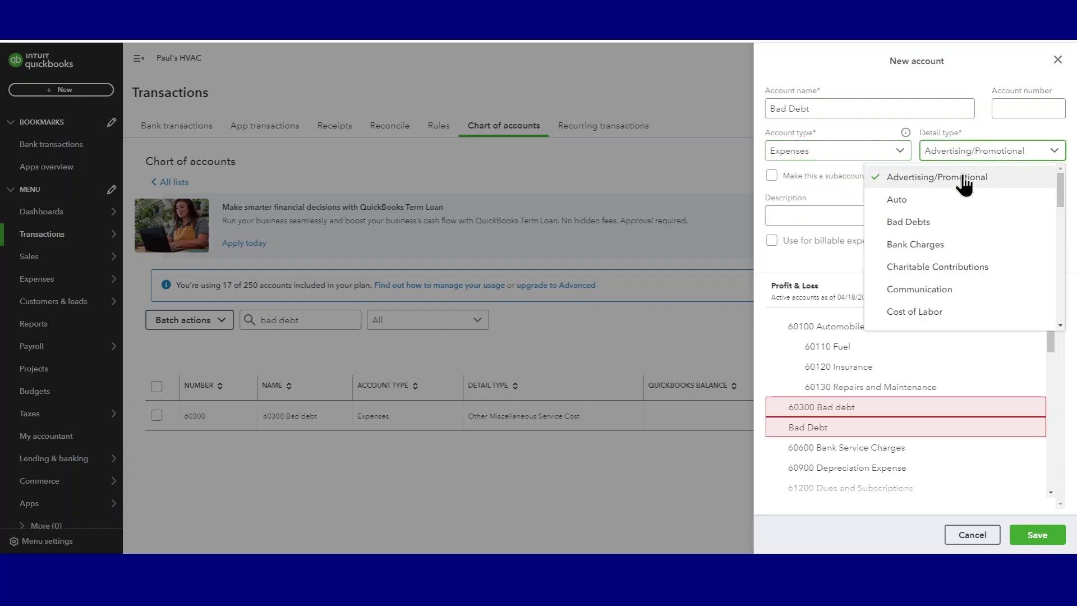
{"action": "left_click", "coordinate": [924, 225]}
{"action": "left_click", "coordinate": [817, 219]}
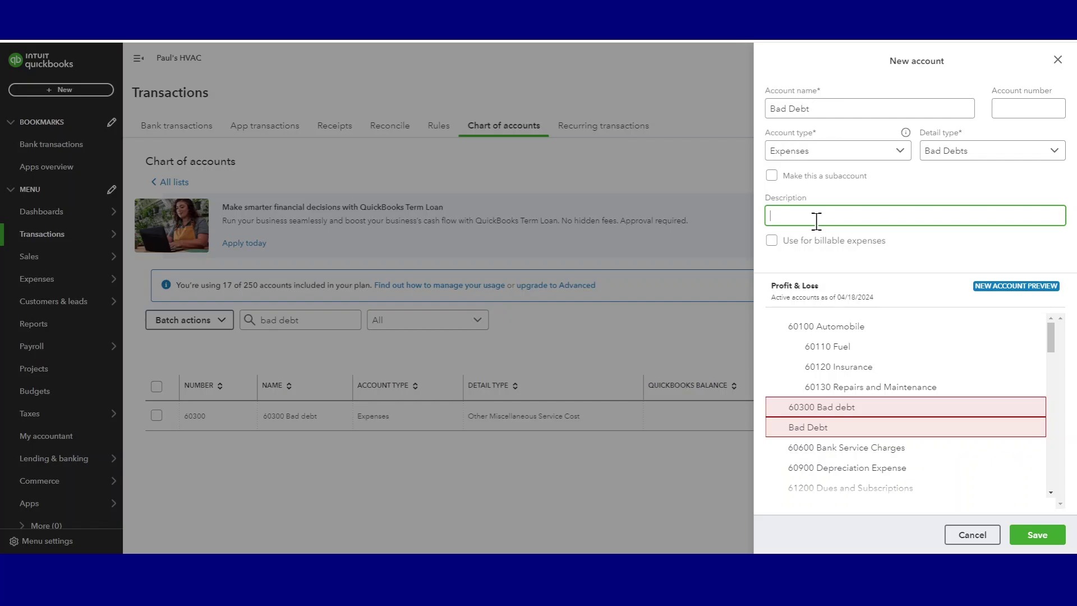
{"action": "left_click", "coordinate": [960, 536]}
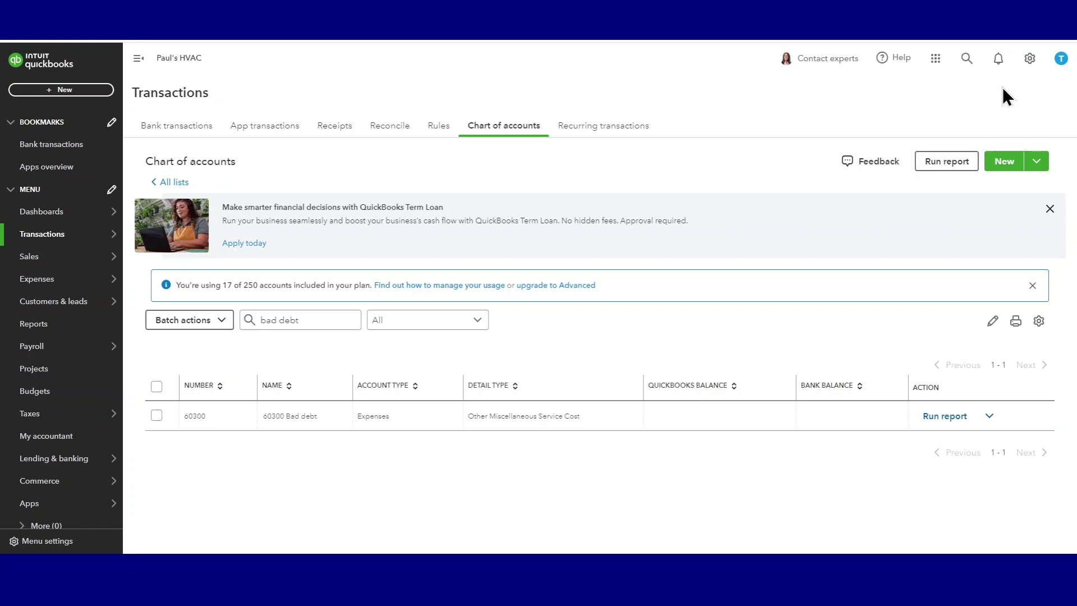
Step: Search the Products and Services list for 'bad debt' to look for a Bad debt item
{"action": "left_click", "coordinate": [1030, 59]}
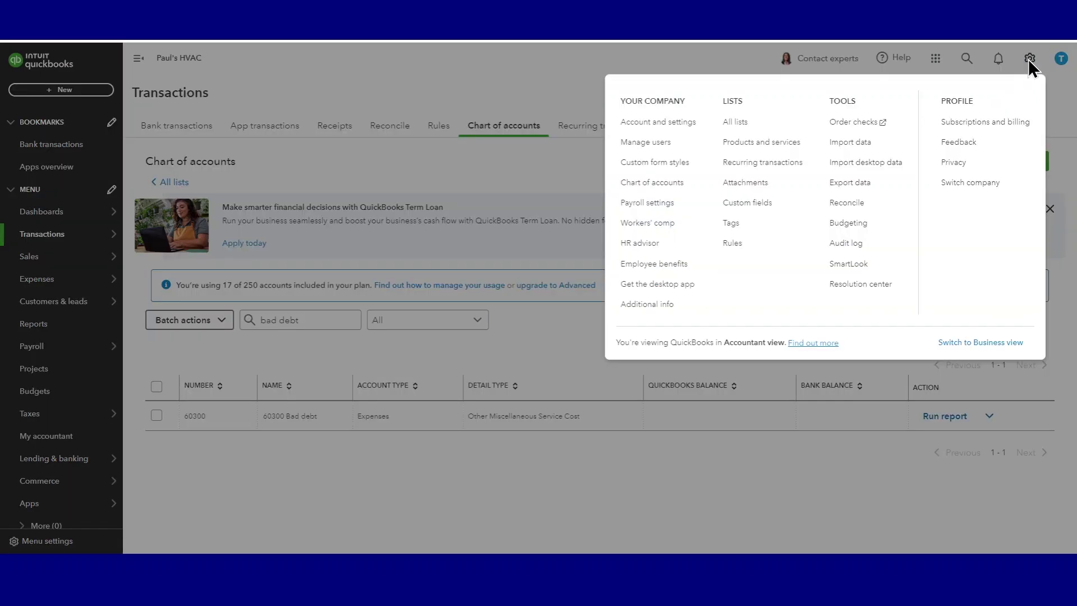
{"action": "left_click", "coordinate": [745, 144]}
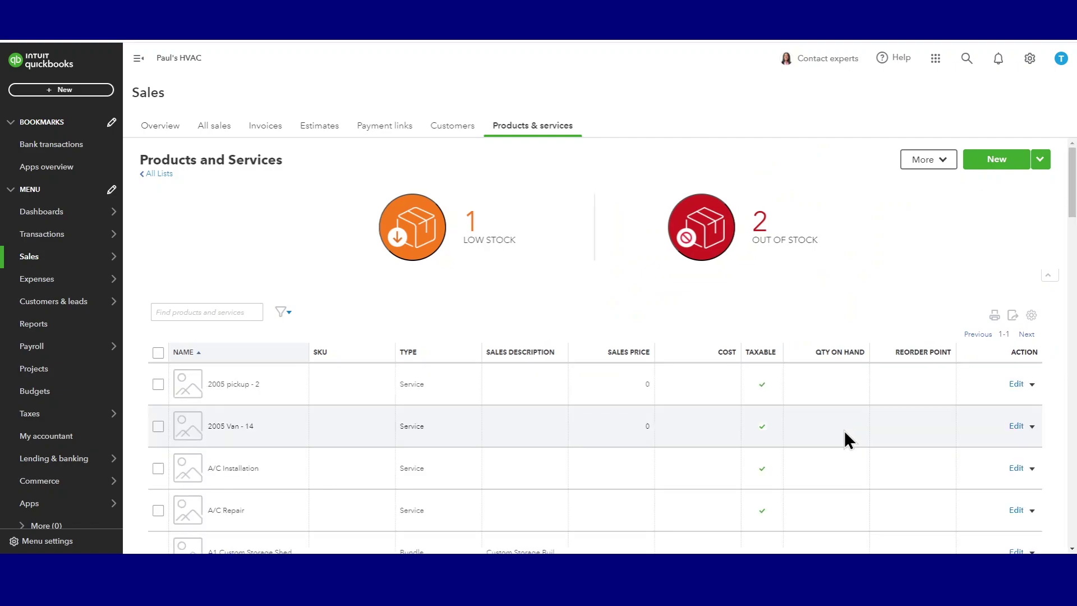
{"action": "left_click", "coordinate": [241, 312]}
{"action": "type", "text": "bad de"}
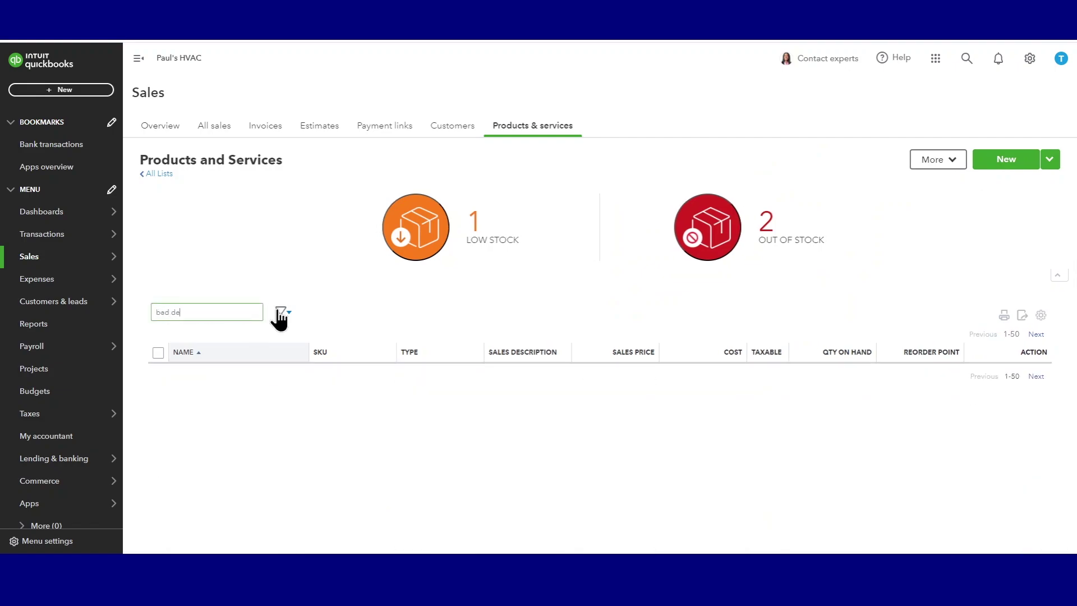
{"action": "type", "text": "bt"}
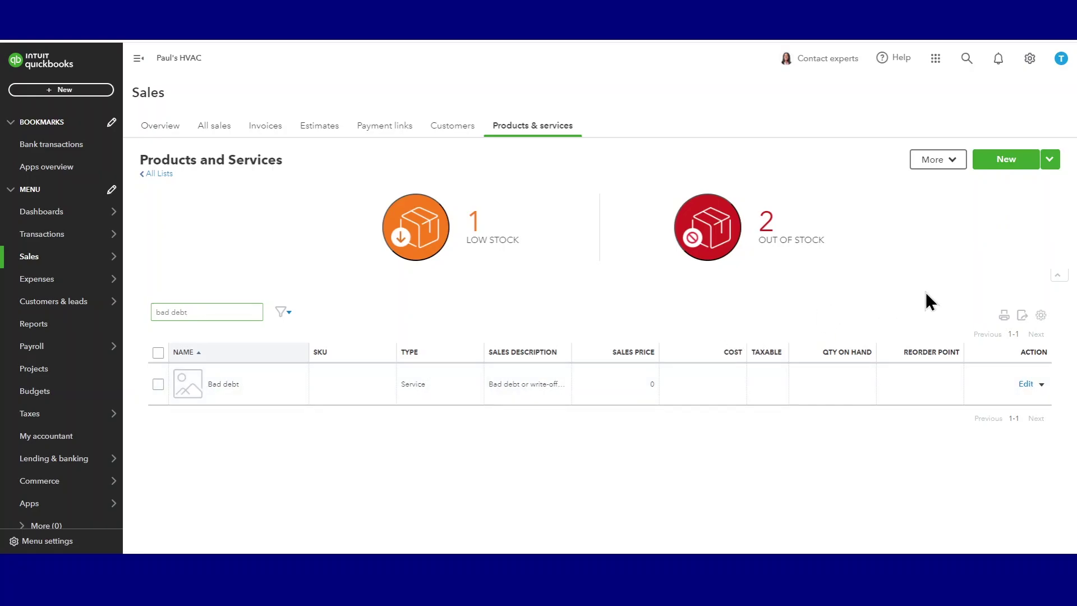
{"action": "left_click", "coordinate": [1003, 163]}
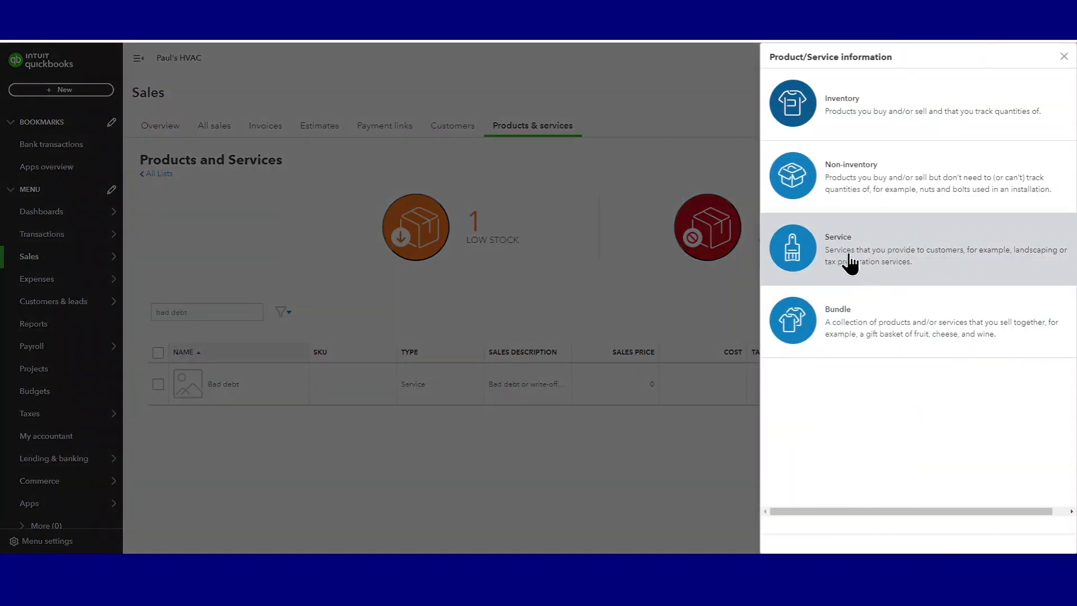
{"action": "left_click", "coordinate": [850, 263]}
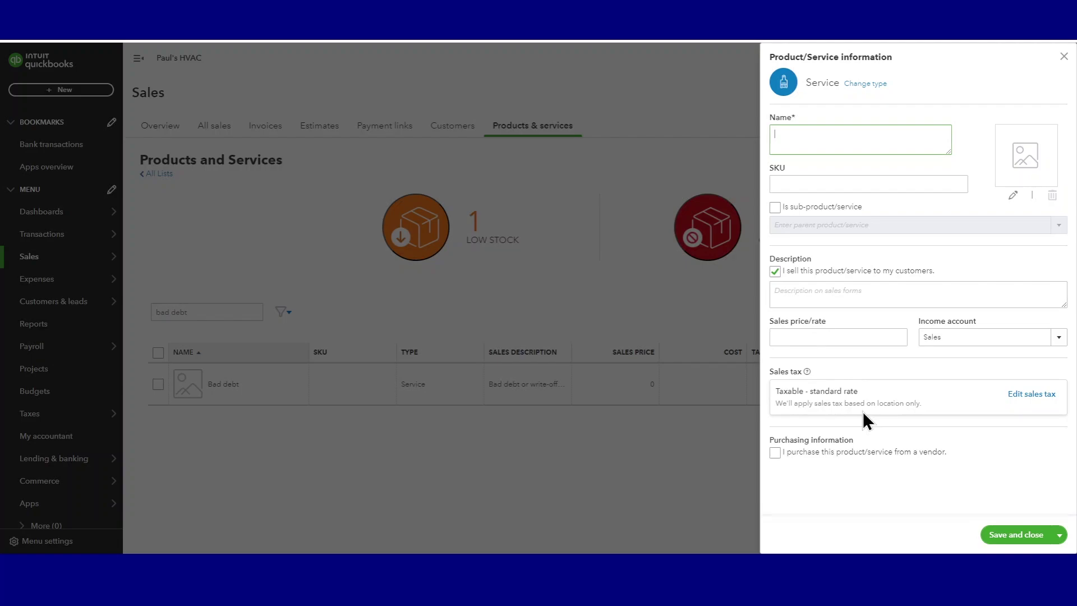
{"action": "type", "text": "Bad Debt"}
{"action": "left_click", "coordinate": [775, 271]}
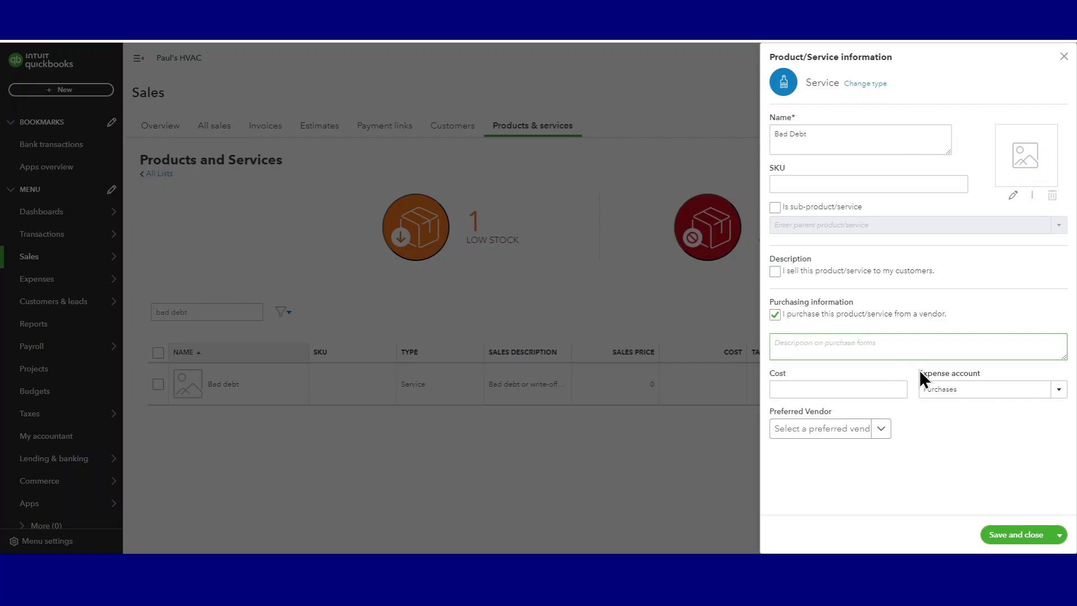
{"action": "left_click", "coordinate": [787, 346]}
{"action": "left_click", "coordinate": [952, 388]}
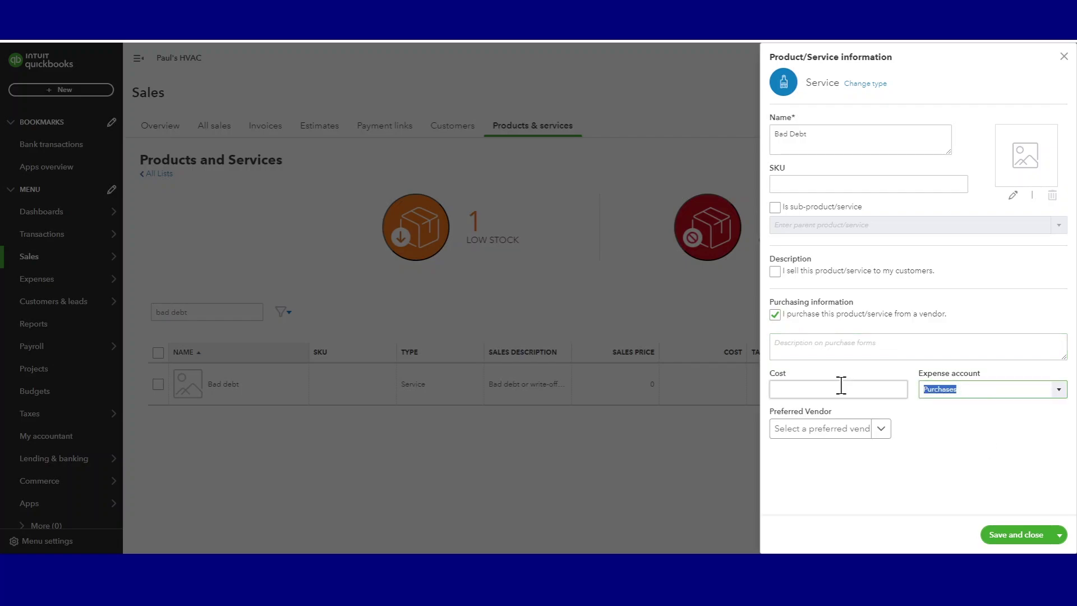
{"action": "type", "text": "bade"}
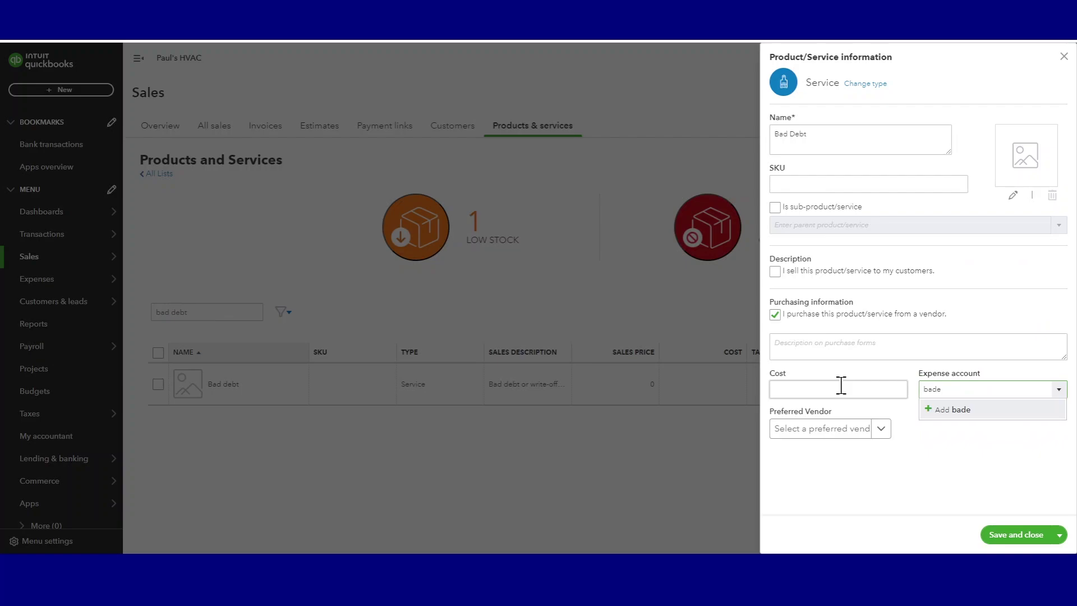
{"action": "key", "text": "BackSpace"}
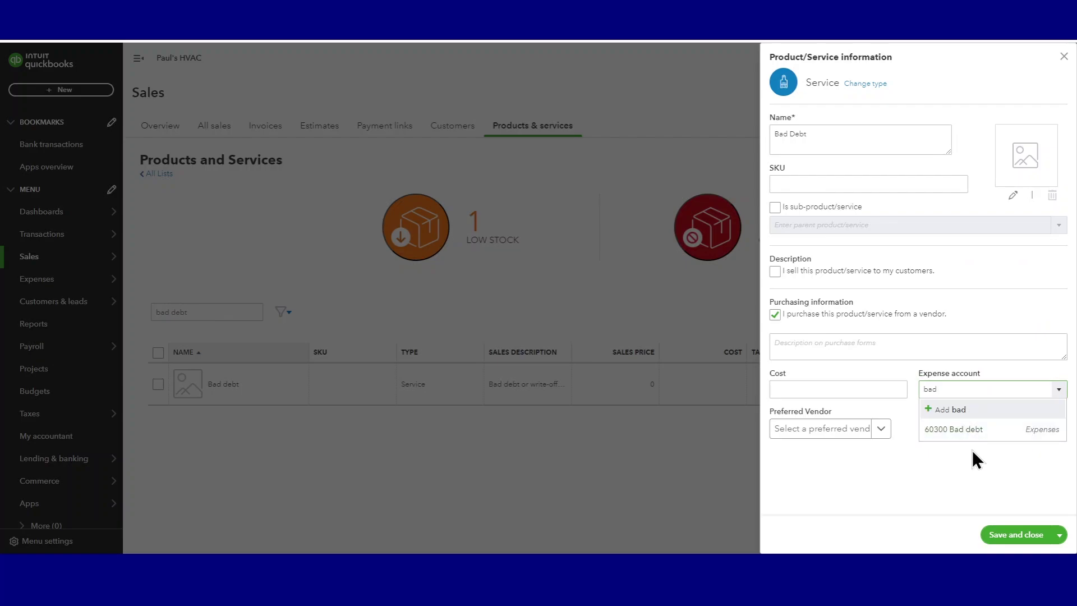
{"action": "left_click", "coordinate": [964, 433]}
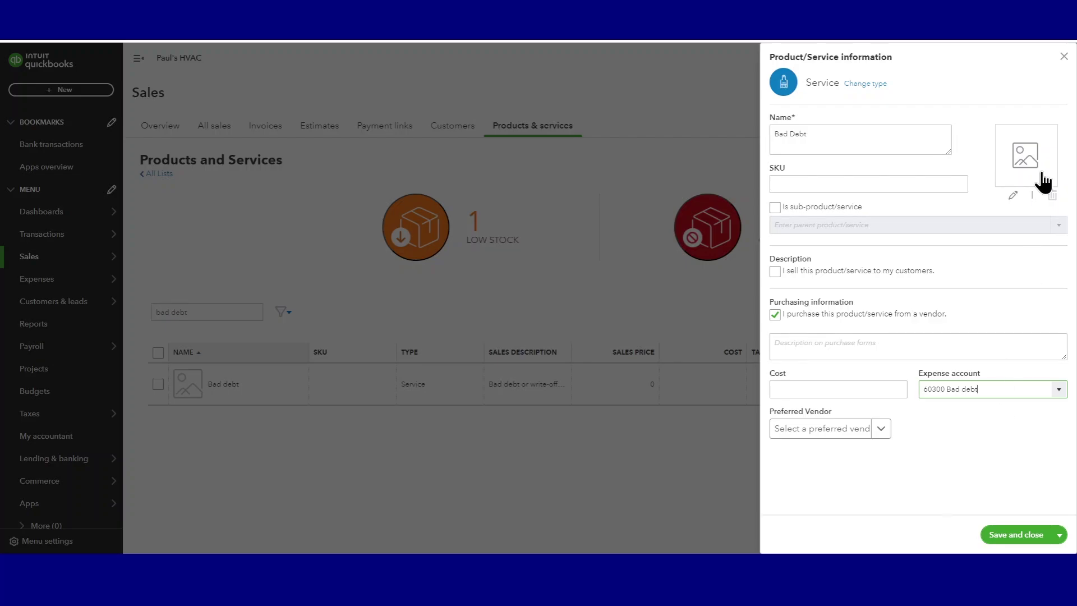
{"action": "left_click", "coordinate": [1063, 57]}
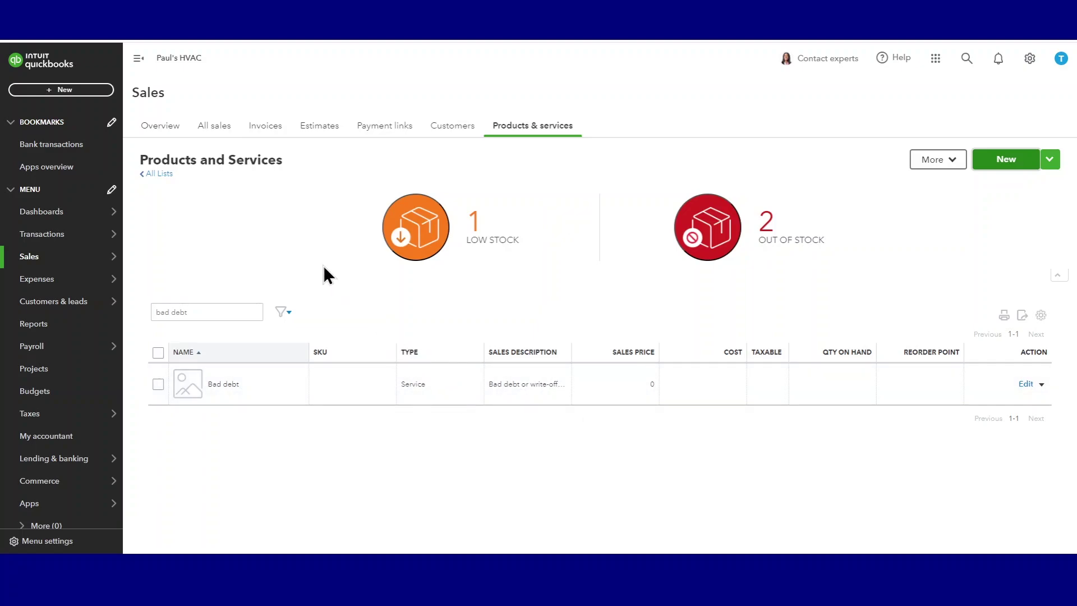
Step: Review the overdue invoices, including 1102 for $80.81, then bring up the + New menu
{"action": "mouse_move", "coordinate": [34, 257]}
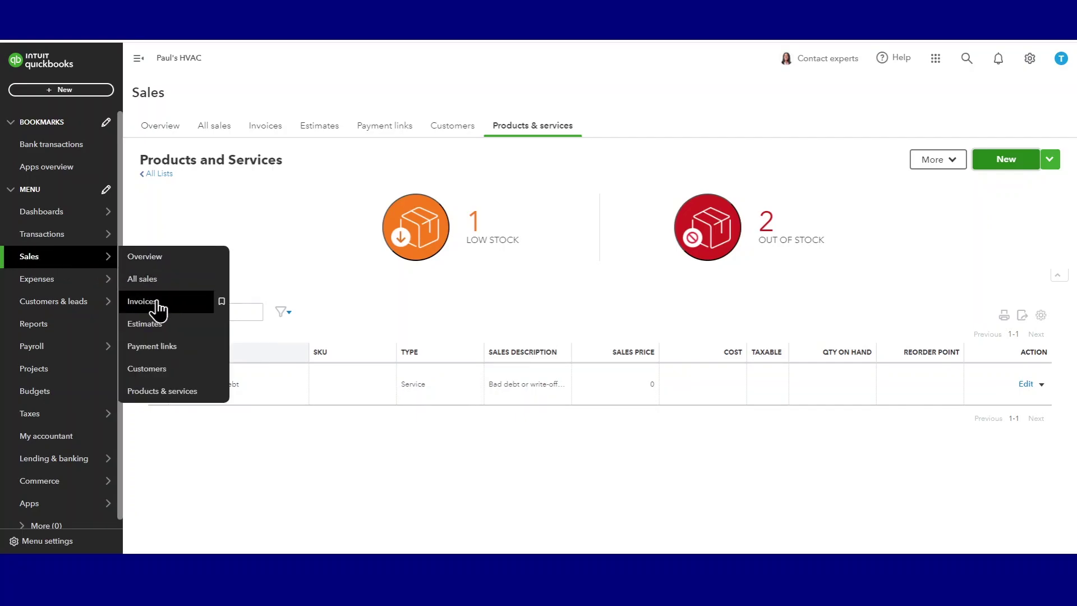
{"action": "left_click", "coordinate": [193, 306]}
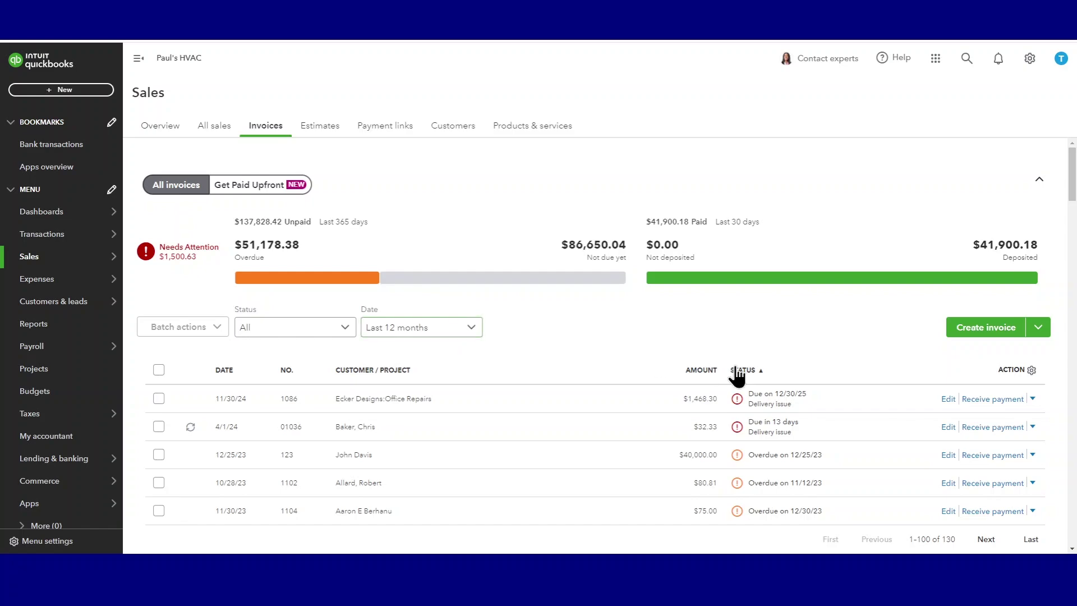
{"action": "scroll", "coordinate": [640, 345], "scroll_direction": "down", "scroll_amount": 2}
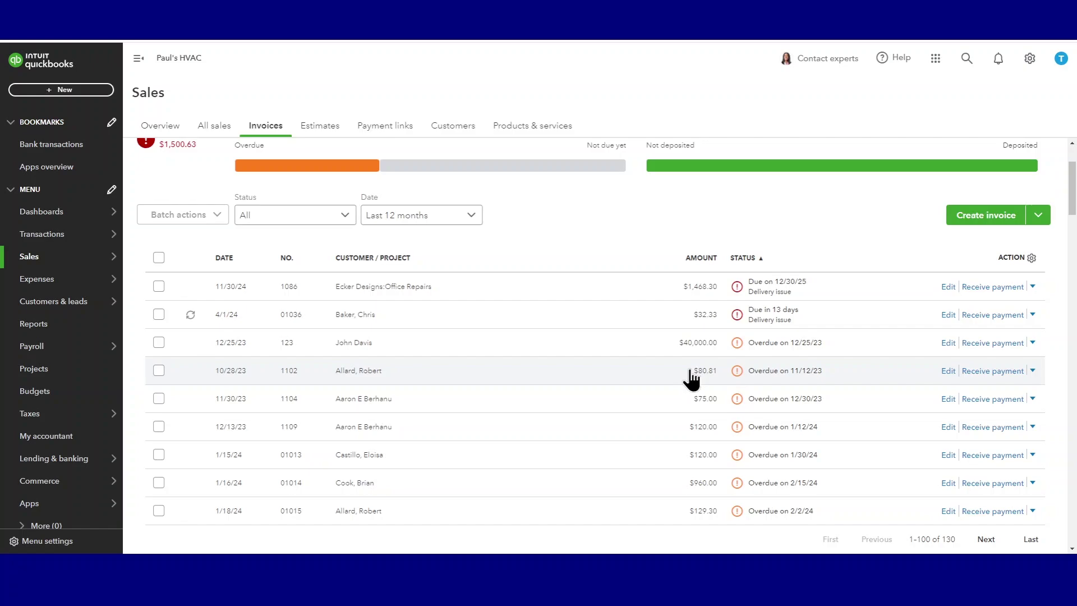
{"action": "left_click", "coordinate": [1032, 371]}
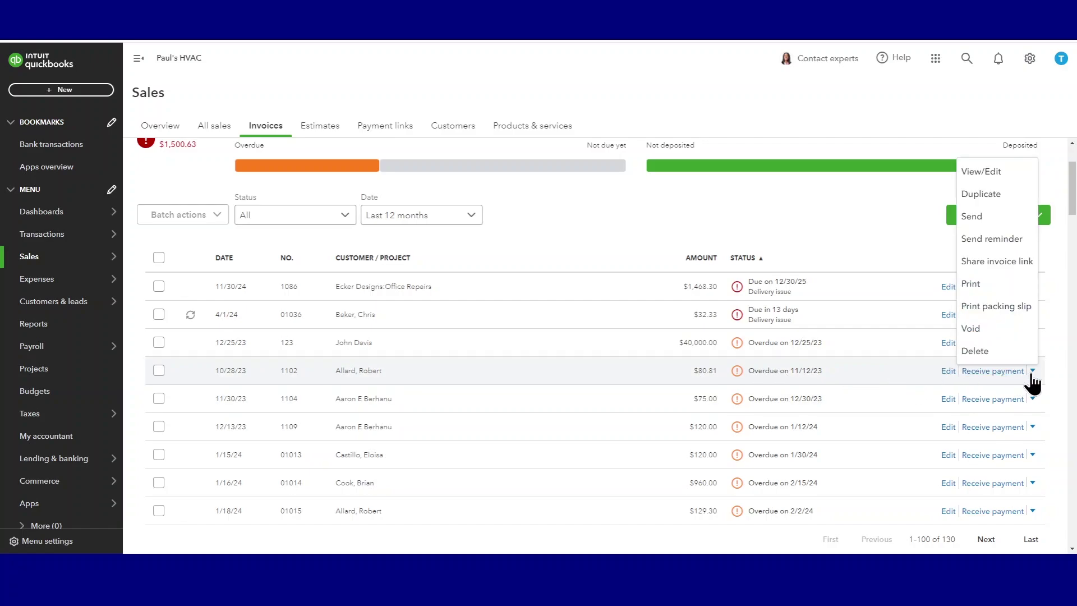
{"action": "left_click", "coordinate": [577, 224]}
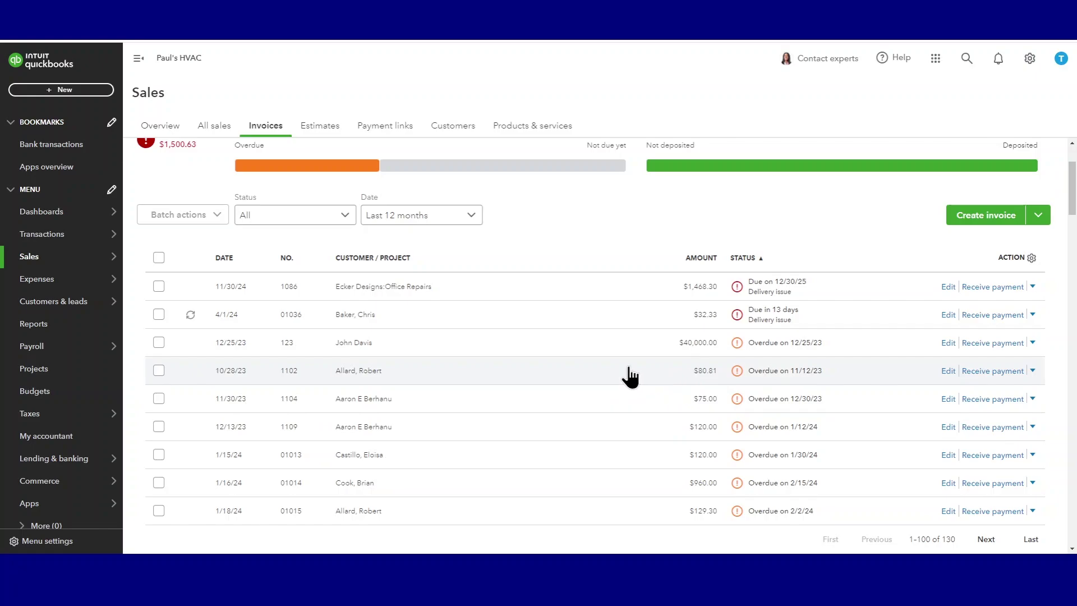
{"action": "left_click", "coordinate": [53, 90]}
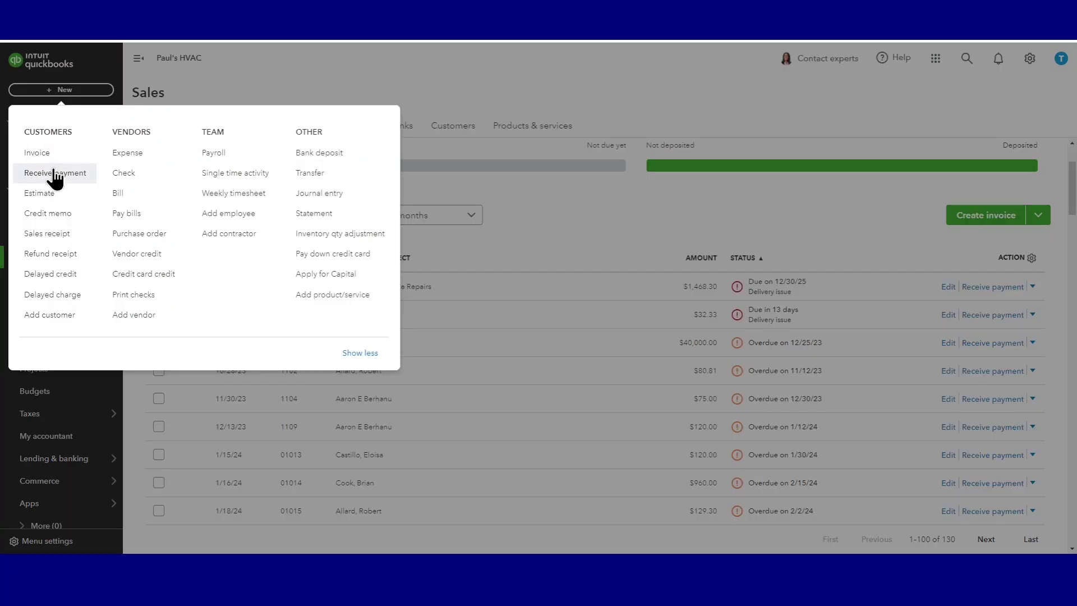
Step: Start a new credit memo for the customer with the overdue invoice
{"action": "left_click", "coordinate": [67, 221]}
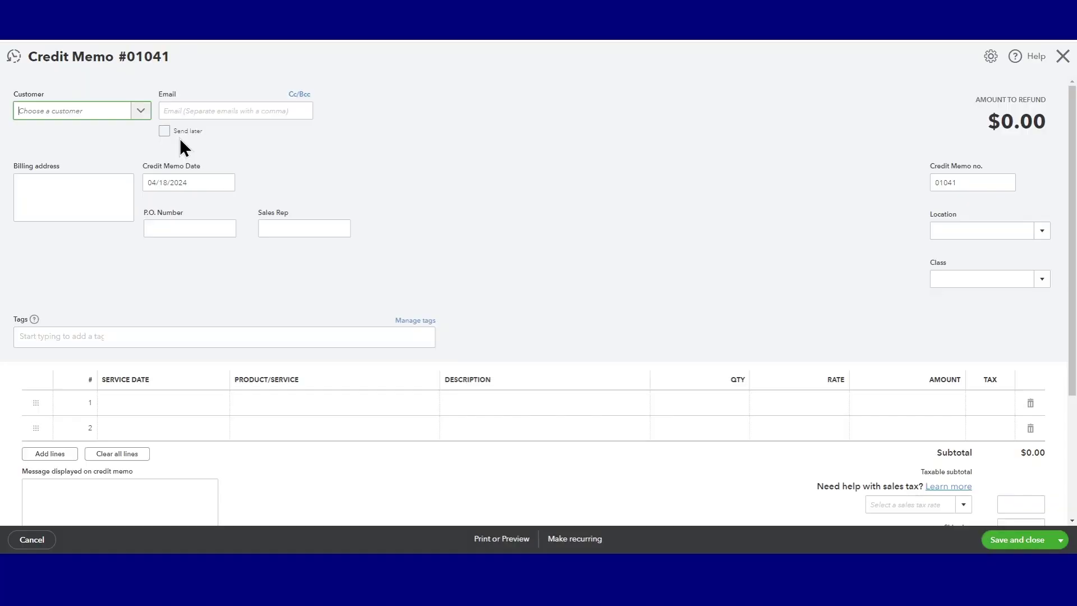
{"action": "left_click", "coordinate": [140, 115]}
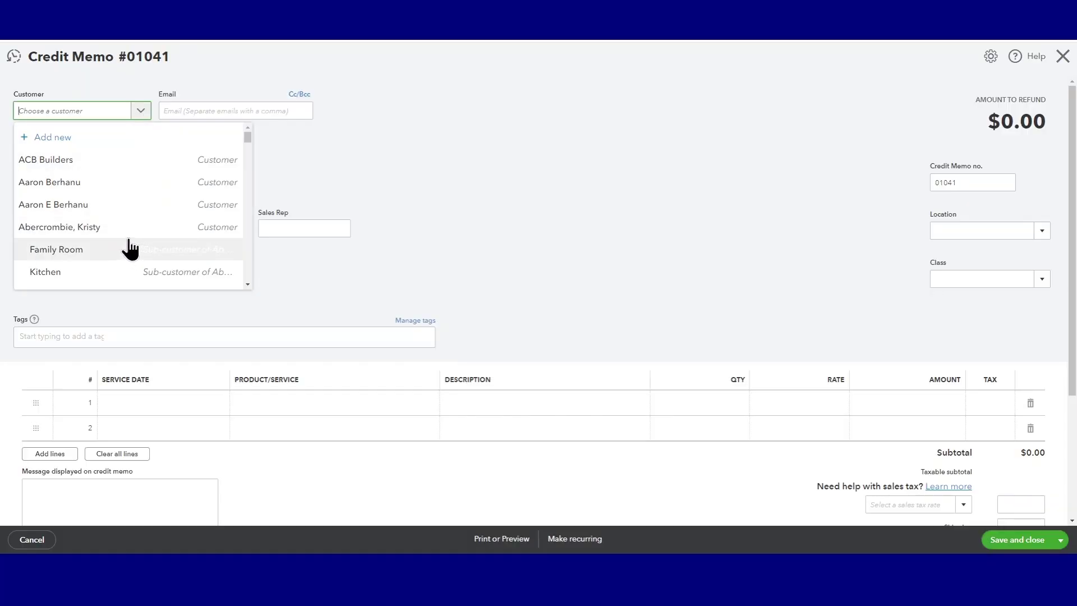
{"action": "scroll", "coordinate": [108, 238], "scroll_direction": "down", "scroll_amount": 3}
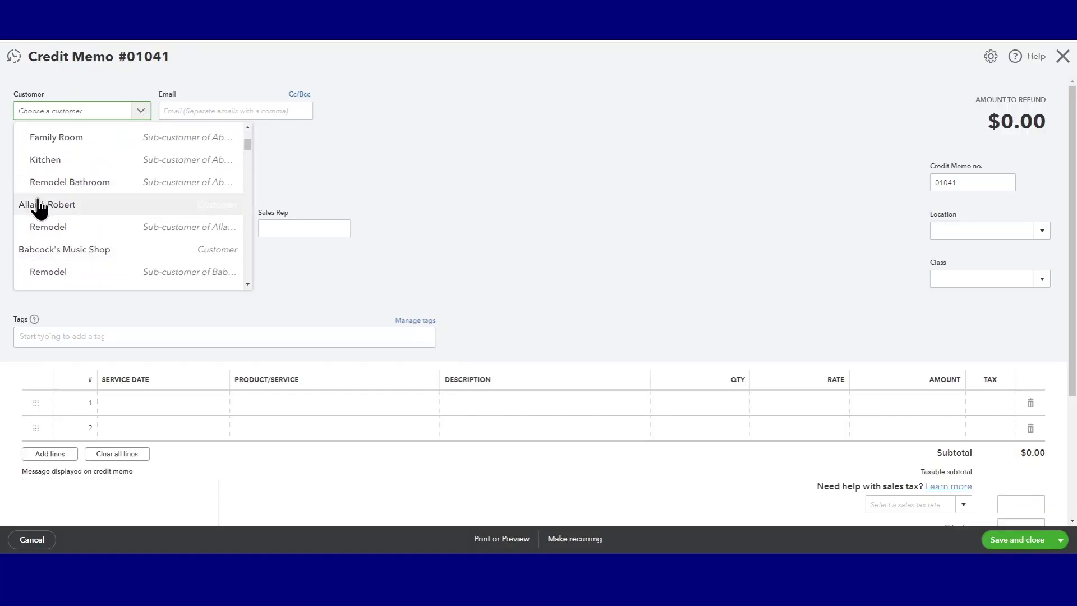
{"action": "left_click", "coordinate": [36, 208]}
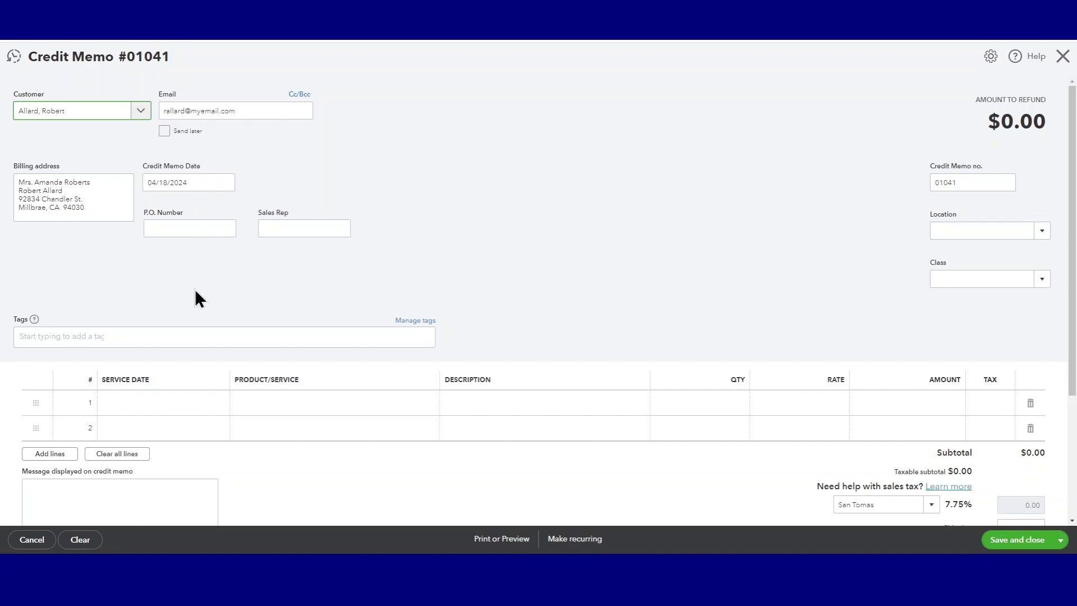
Step: Add a Bad debt line with service date 04/18/2024 and amount 80.81
{"action": "left_click", "coordinate": [127, 405]}
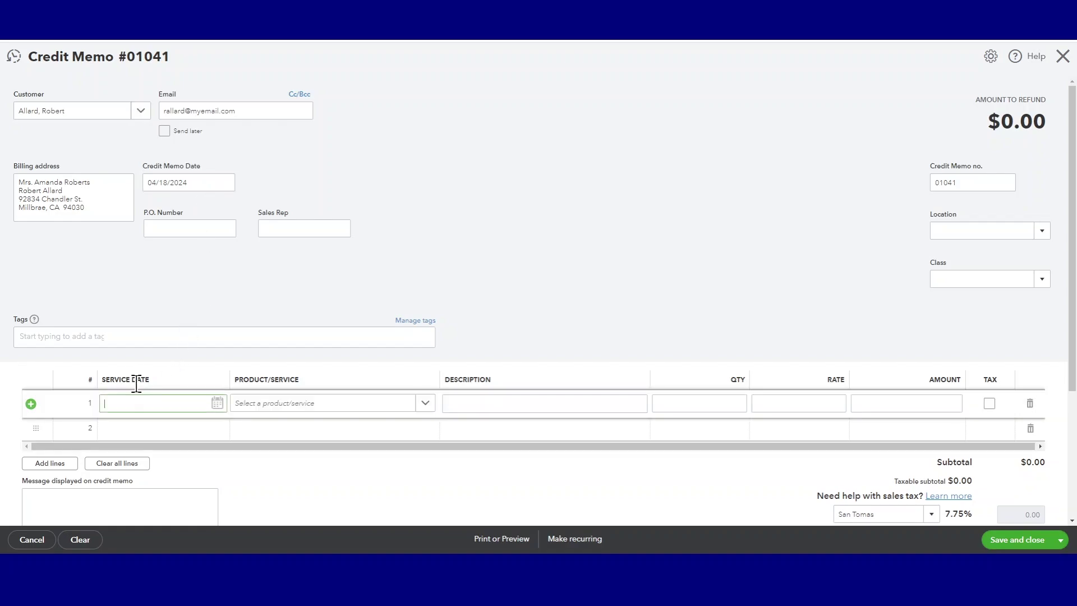
{"action": "left_click", "coordinate": [217, 401]}
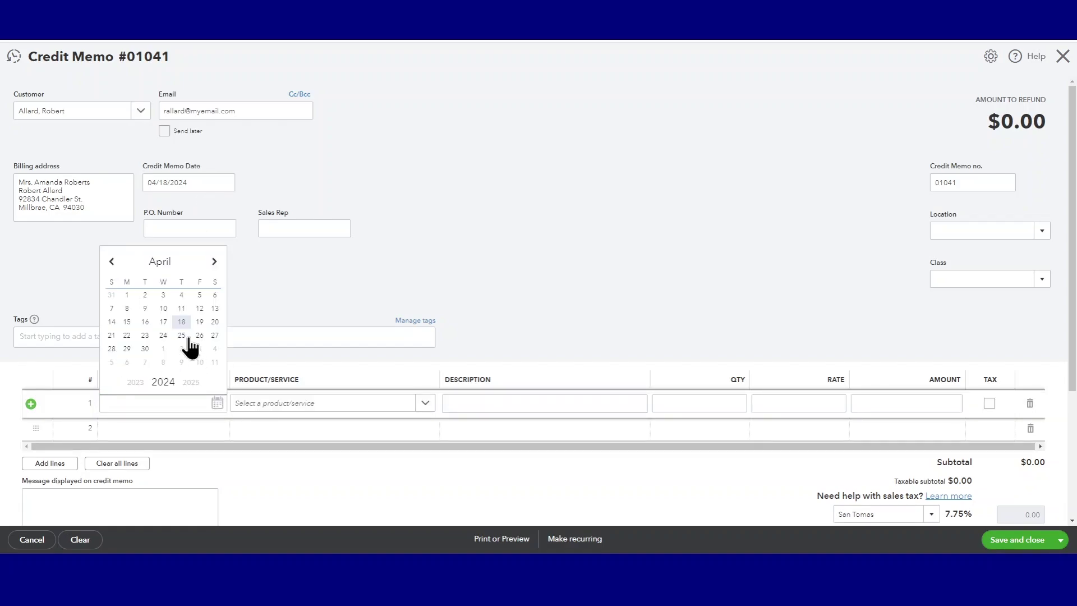
{"action": "left_click", "coordinate": [182, 323]}
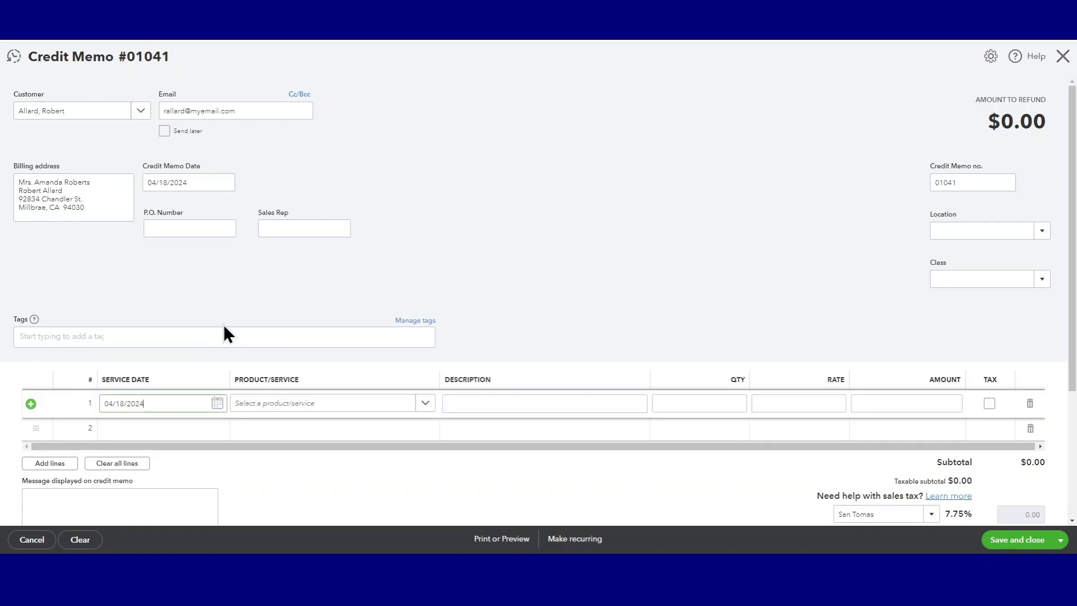
{"action": "left_click", "coordinate": [277, 407]}
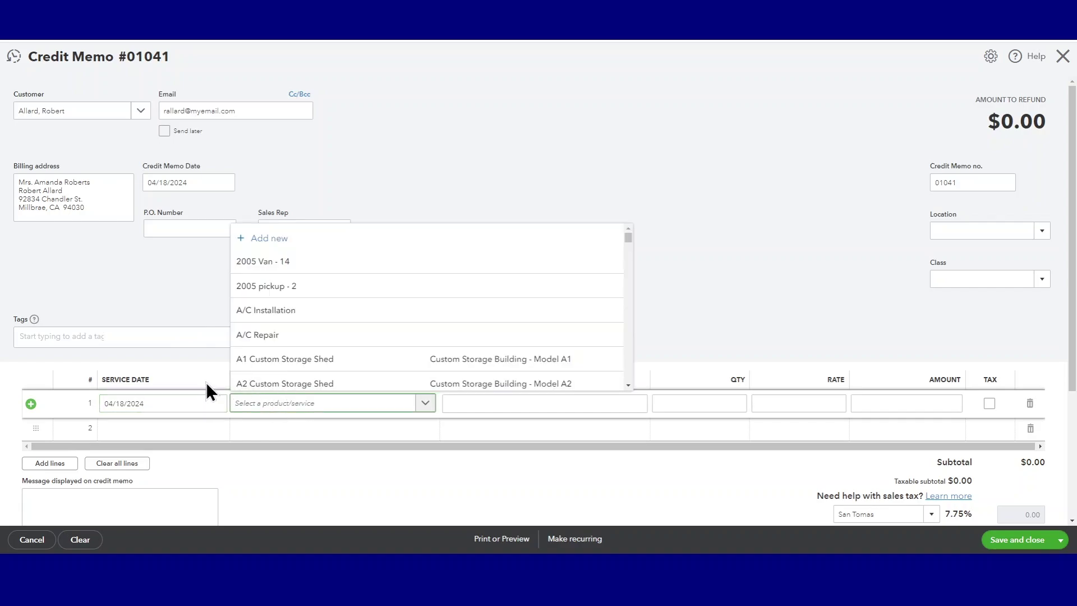
{"action": "type", "text": "bad deb"}
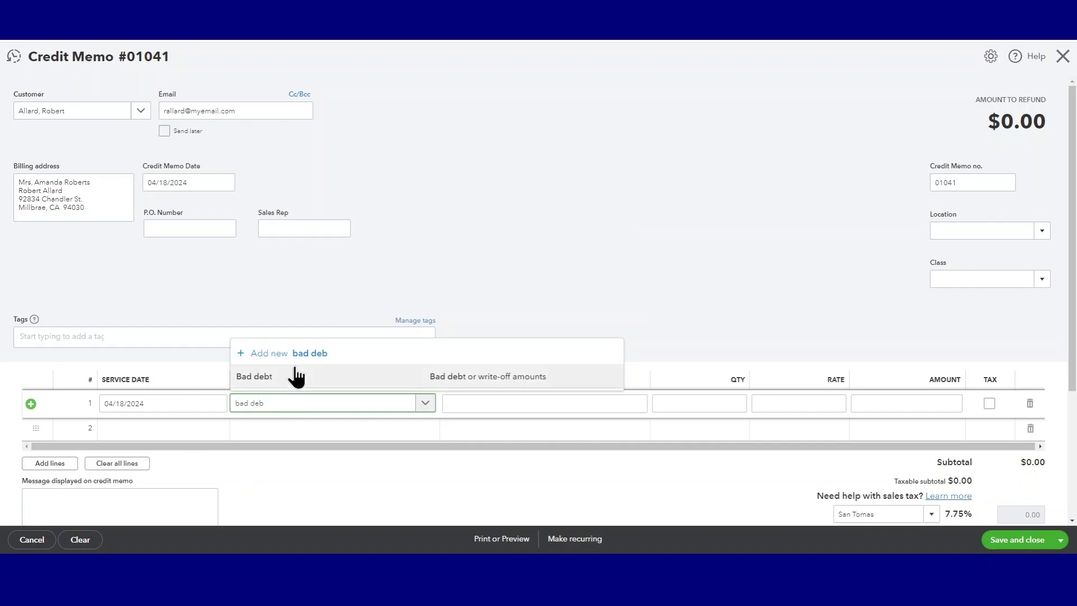
{"action": "left_click", "coordinate": [273, 377]}
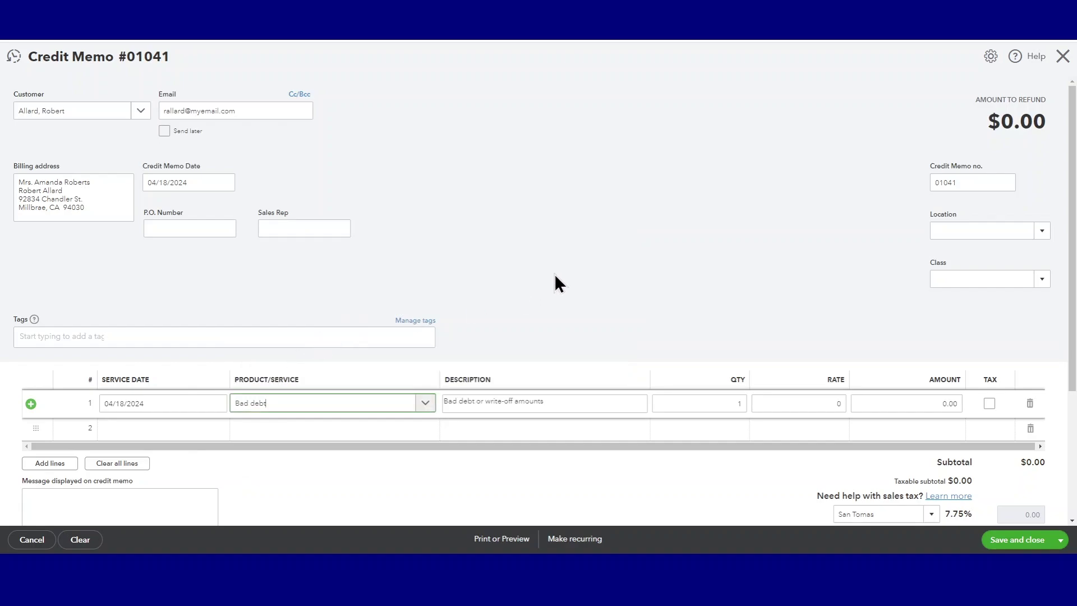
{"action": "left_click", "coordinate": [929, 404]}
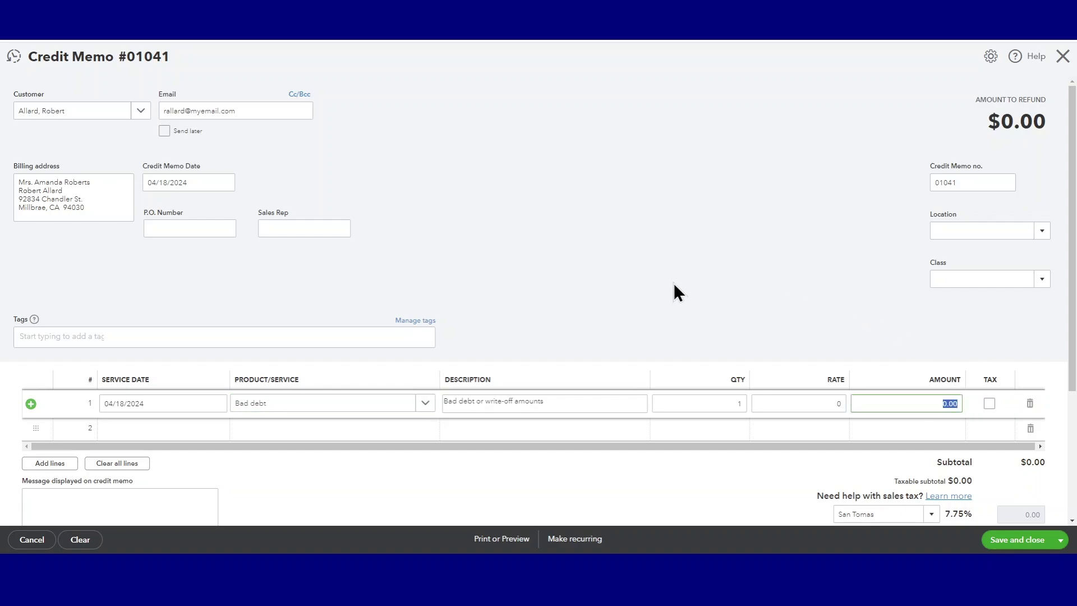
{"action": "type", "text": "80.81"}
{"action": "left_click", "coordinate": [701, 286]}
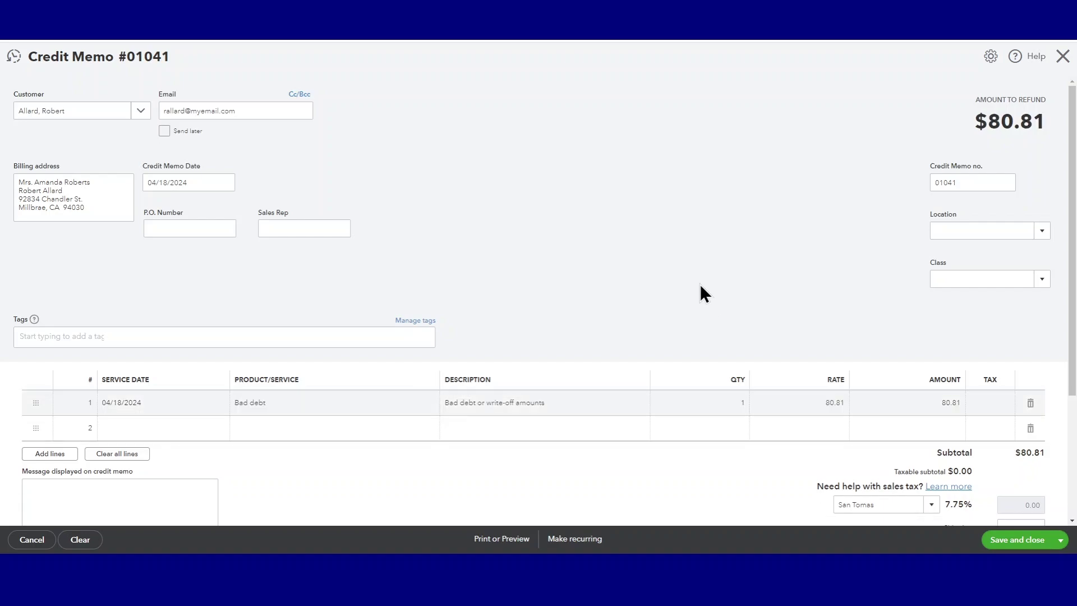
Step: Save and close credit memo #01041
{"action": "scroll", "coordinate": [675, 279], "scroll_direction": "down", "scroll_amount": 2}
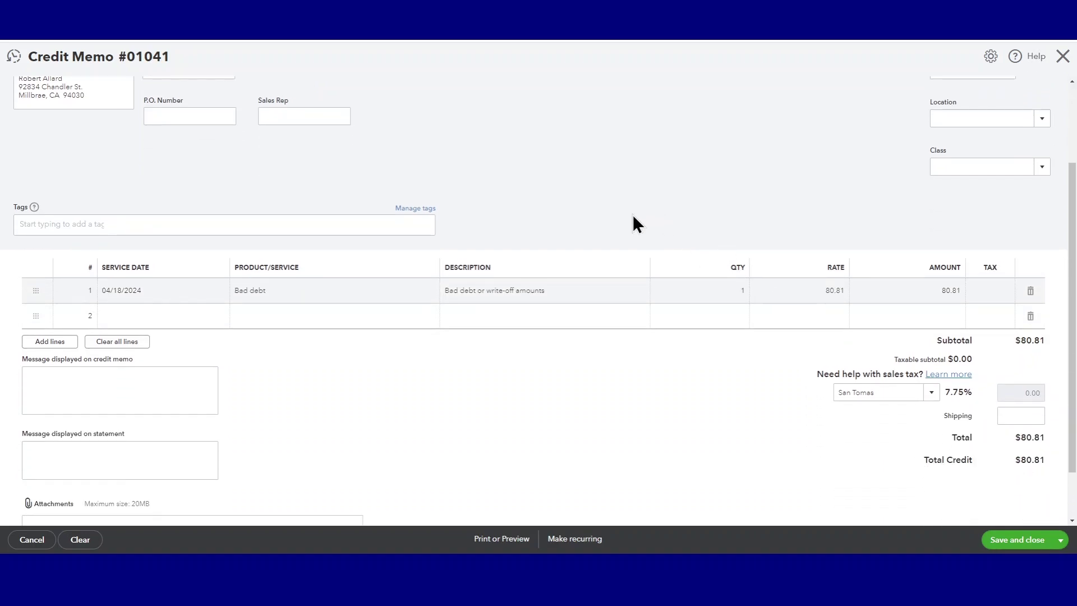
{"action": "scroll", "coordinate": [577, 196], "scroll_direction": "down", "scroll_amount": 1}
{"action": "scroll", "coordinate": [577, 196], "scroll_direction": "up", "scroll_amount": 3}
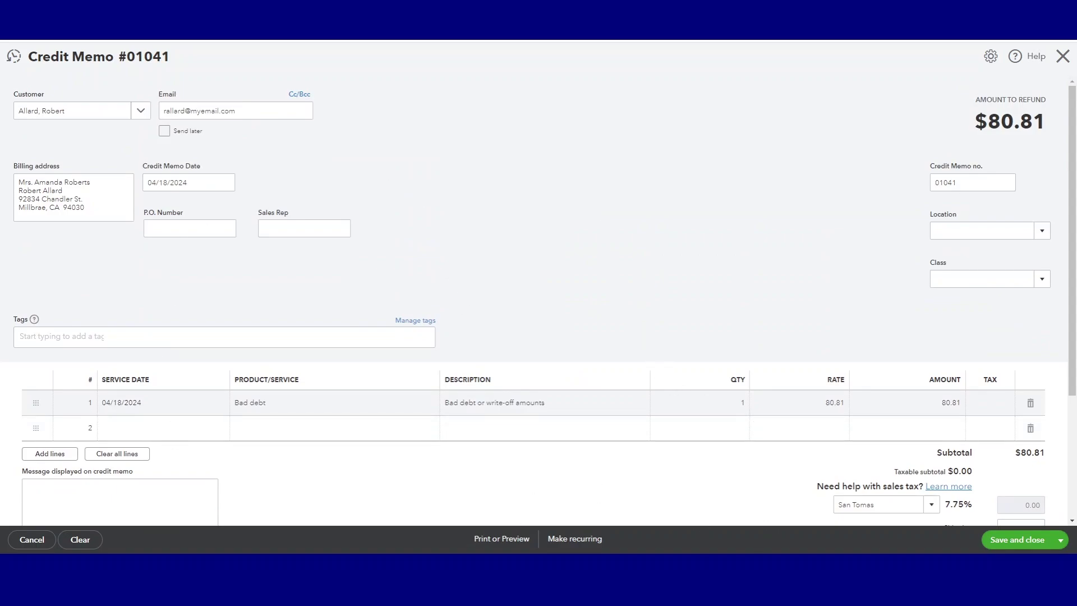
{"action": "left_click", "coordinate": [1015, 540]}
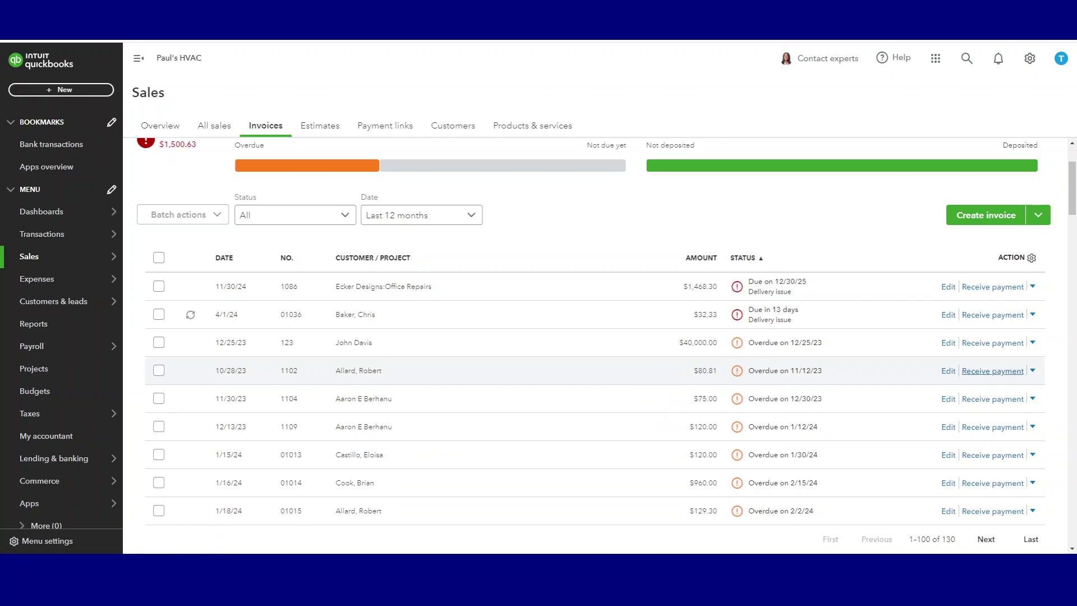
Step: Receive a $0.00 payment on invoice 1102 applying credit memo #01041's $80.81, and save it
{"action": "left_click", "coordinate": [993, 371]}
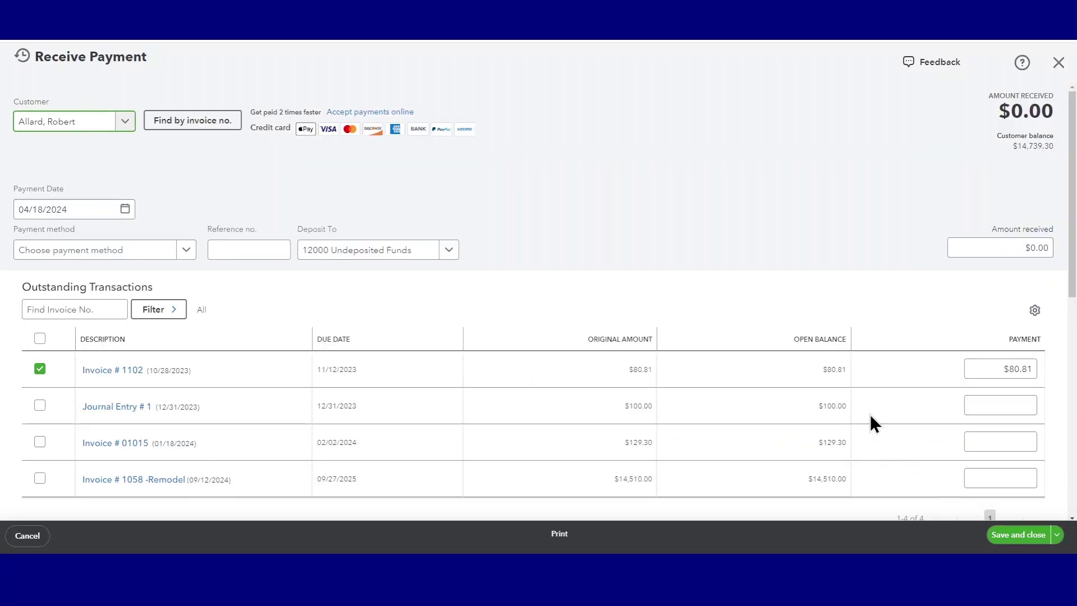
{"action": "scroll", "coordinate": [566, 168], "scroll_direction": "down", "scroll_amount": 2}
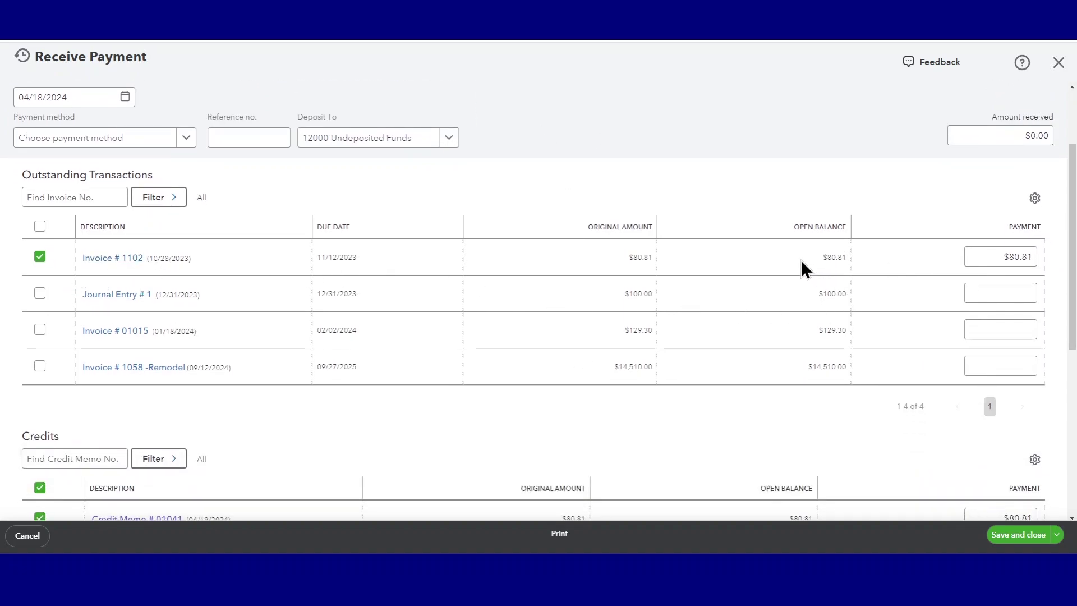
{"action": "scroll", "coordinate": [306, 209], "scroll_direction": "down", "scroll_amount": 4}
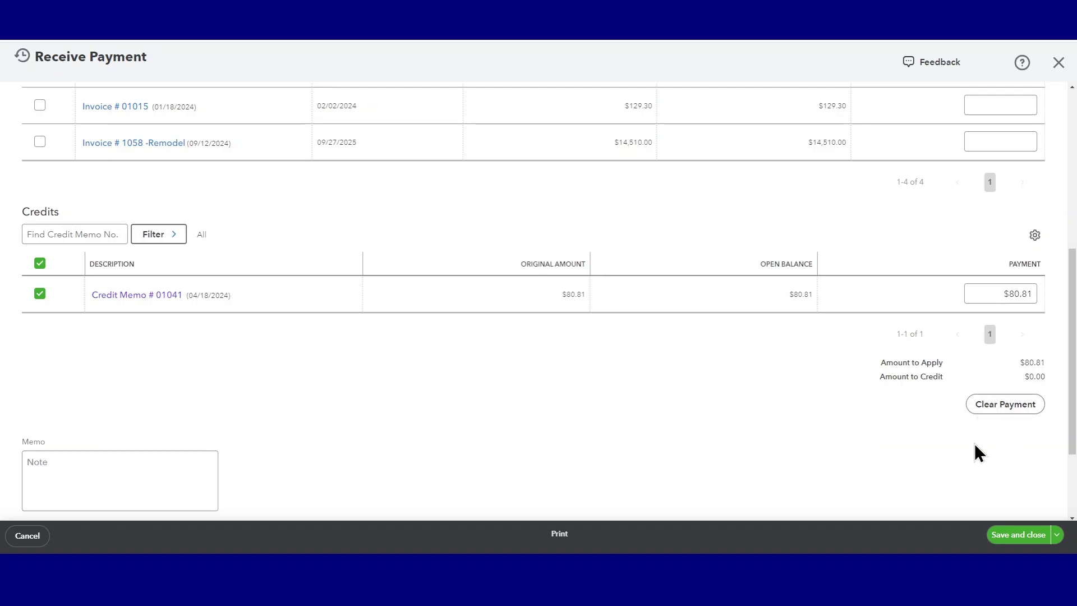
{"action": "scroll", "coordinate": [938, 381], "scroll_direction": "up", "scroll_amount": 3}
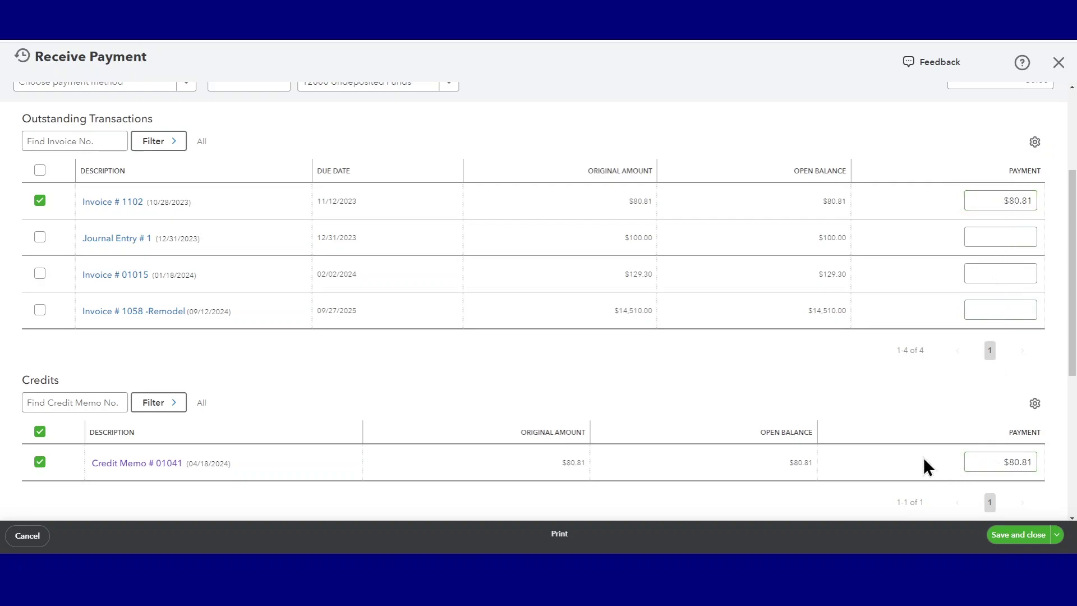
{"action": "scroll", "coordinate": [927, 465], "scroll_direction": "up", "scroll_amount": 3}
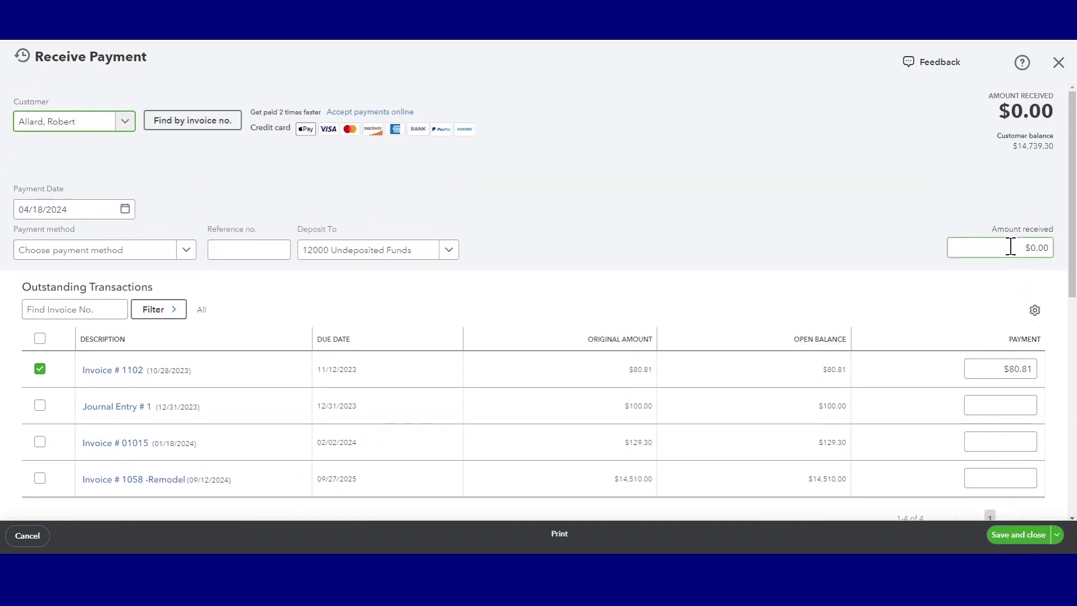
{"action": "left_click", "coordinate": [1010, 247]}
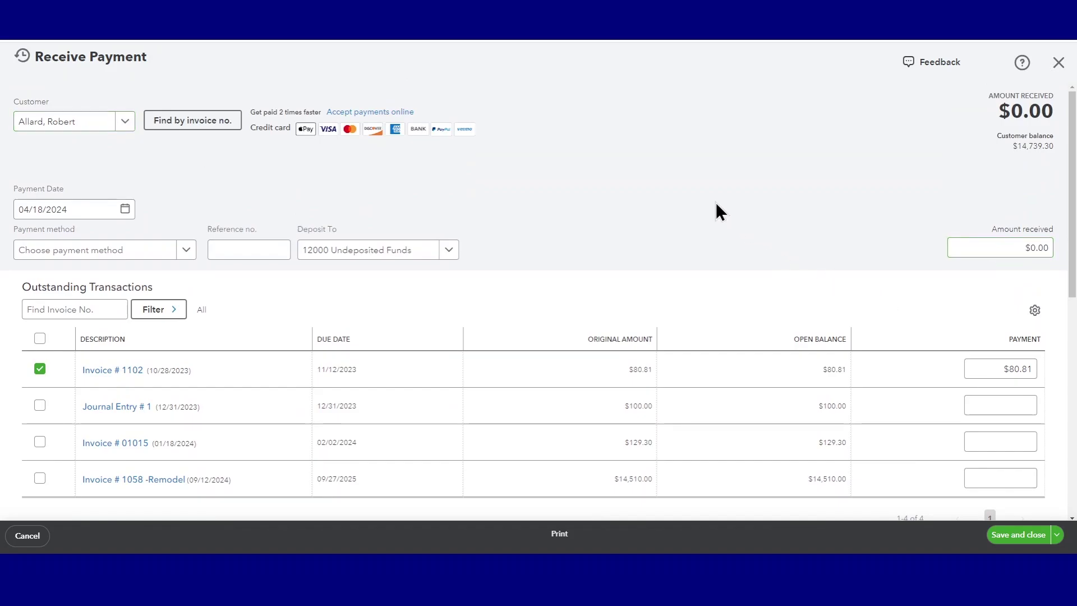
{"action": "scroll", "coordinate": [715, 212], "scroll_direction": "down", "scroll_amount": 5}
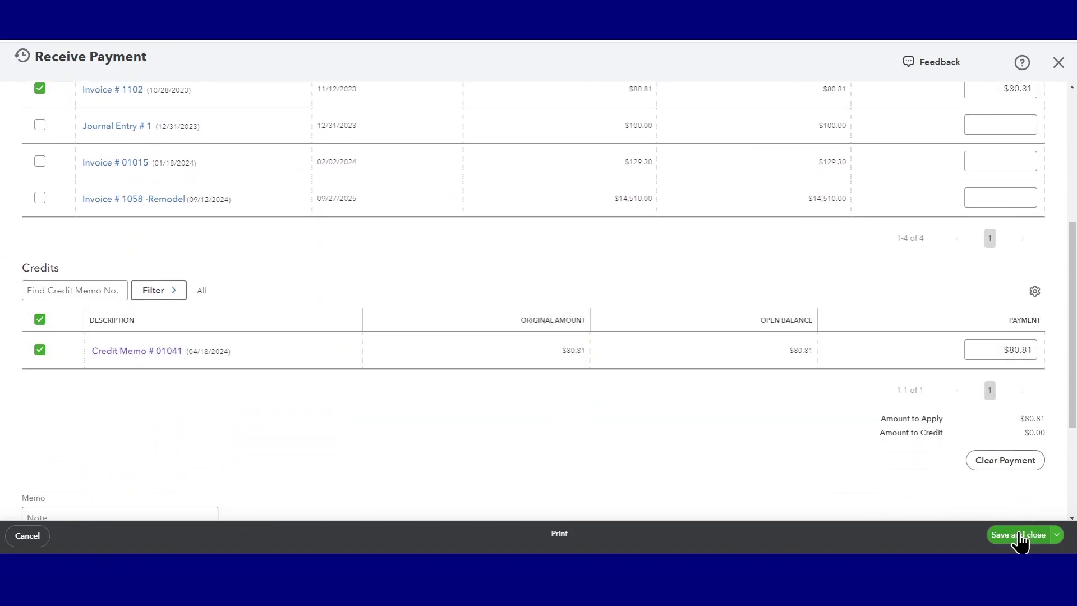
{"action": "left_click", "coordinate": [1020, 536]}
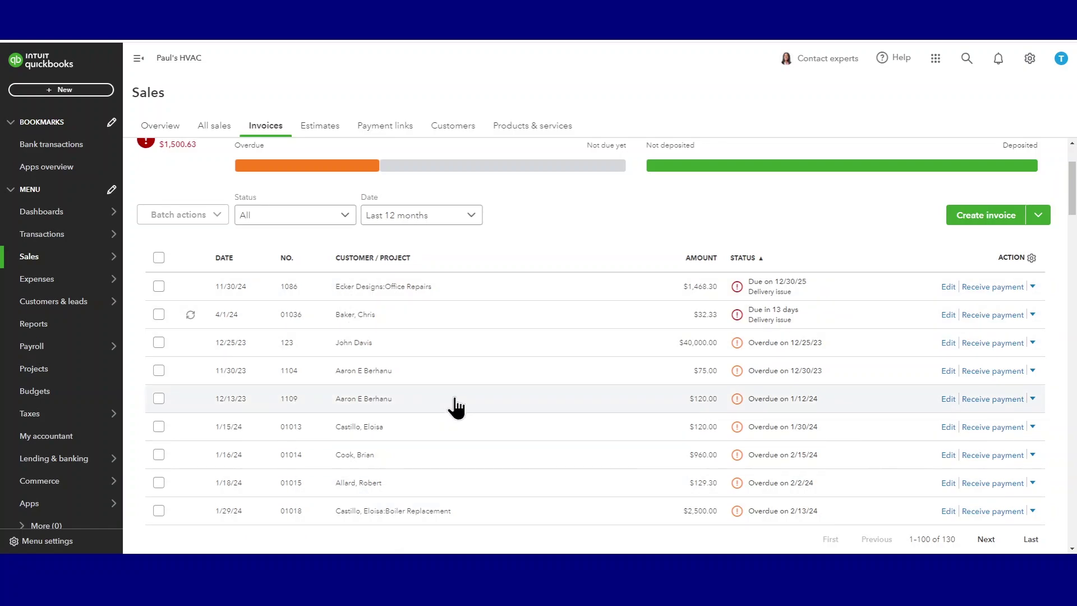
Step: Scroll the Invoices list to confirm invoice 1102 is no longer overdue
{"action": "scroll", "coordinate": [476, 452], "scroll_direction": "down", "scroll_amount": 1}
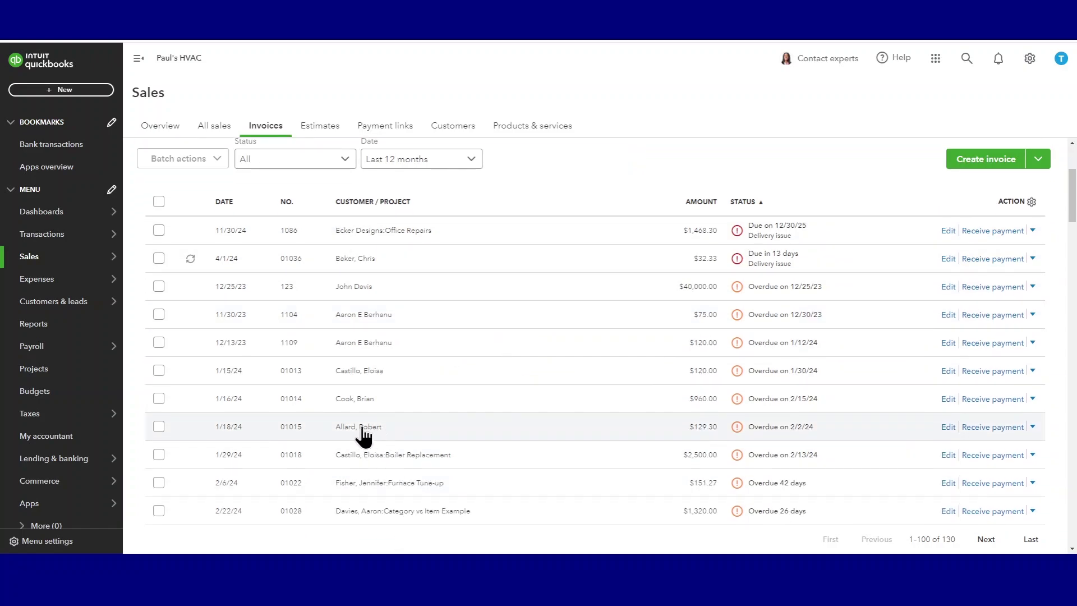
{"action": "scroll", "coordinate": [455, 383], "scroll_direction": "up", "scroll_amount": 1}
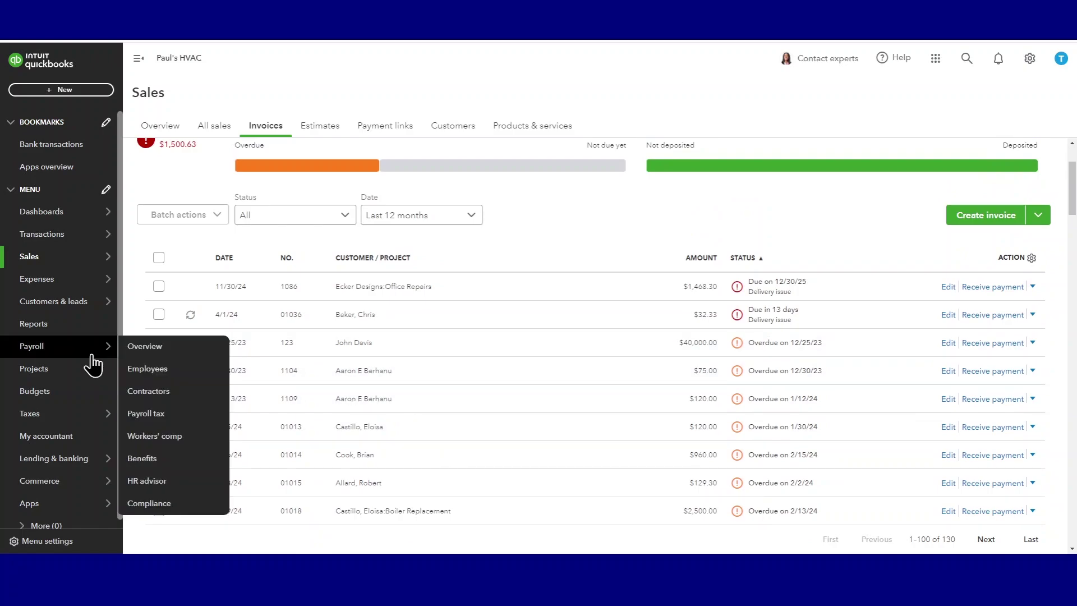
Step: Open the Profit and Loss report and scroll to 60300 Bad debt at 2,180.81 under Expenses
{"action": "left_click", "coordinate": [38, 326]}
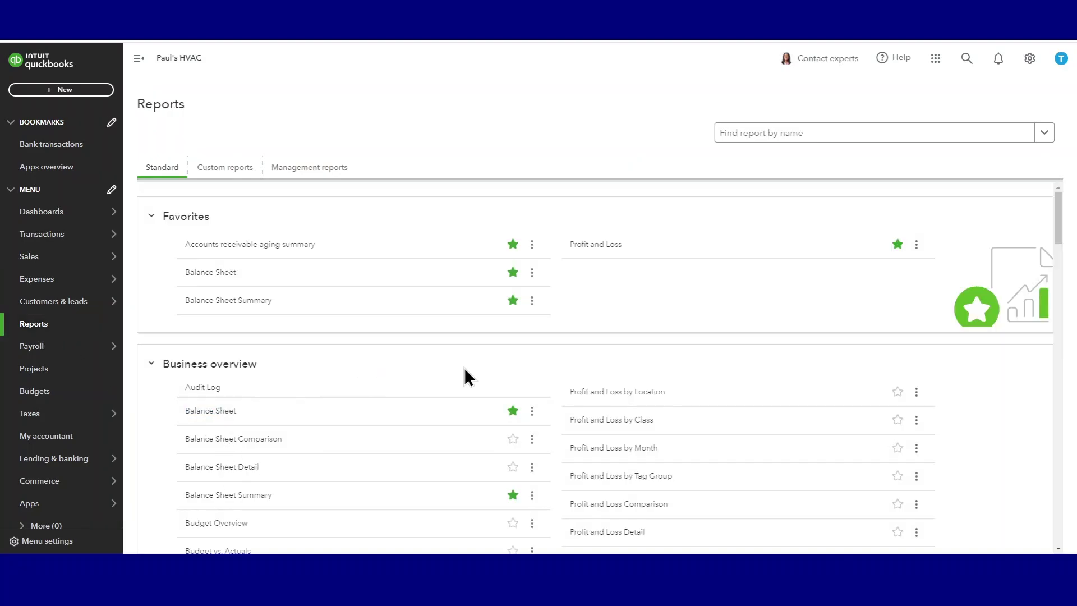
{"action": "left_click", "coordinate": [589, 245]}
{"action": "scroll", "coordinate": [673, 311], "scroll_direction": "down", "scroll_amount": 4}
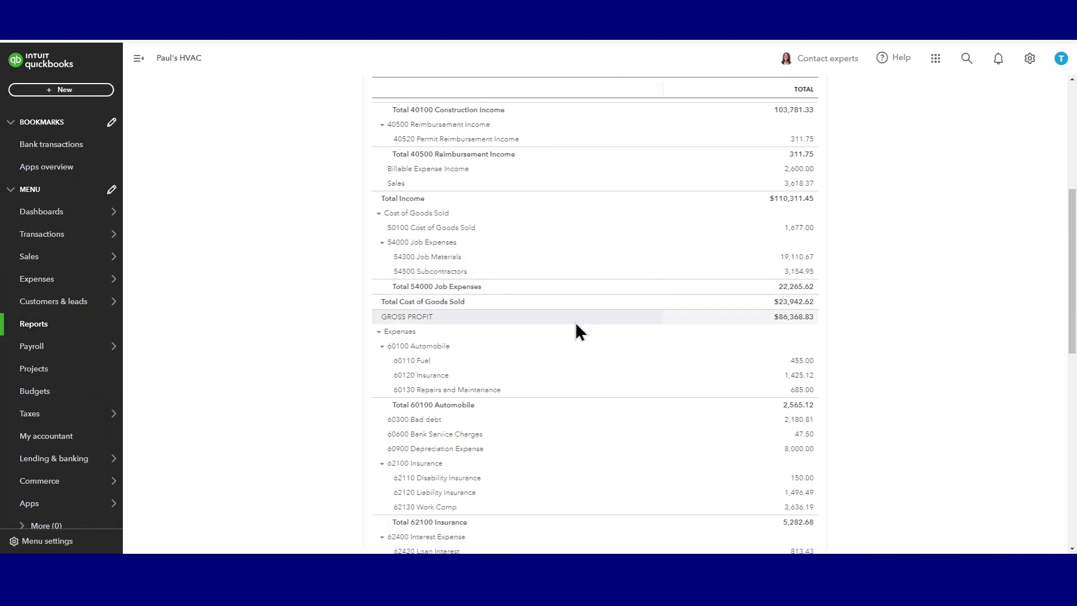
{"action": "scroll", "coordinate": [575, 322], "scroll_direction": "down", "scroll_amount": 1}
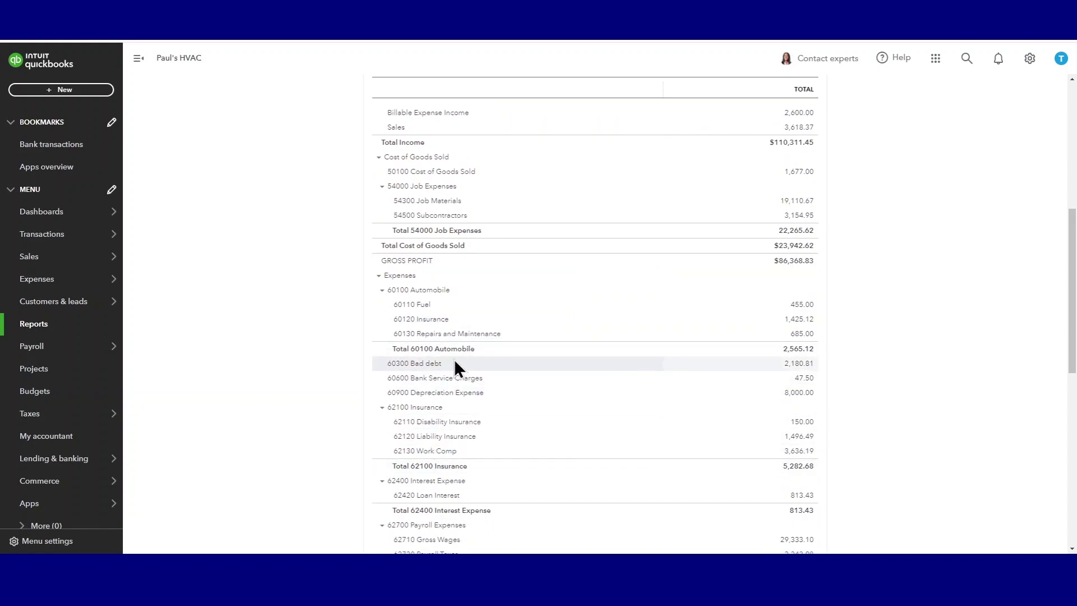
Step: Drill into the 2,180.81 Bad debt amount to see its transaction report
{"action": "left_click", "coordinate": [799, 365]}
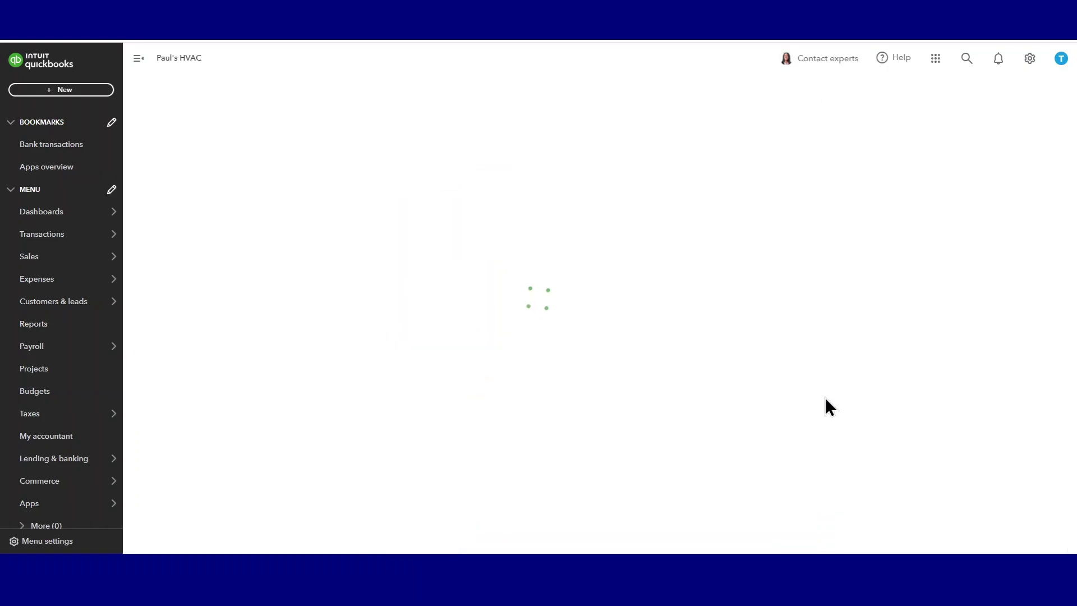